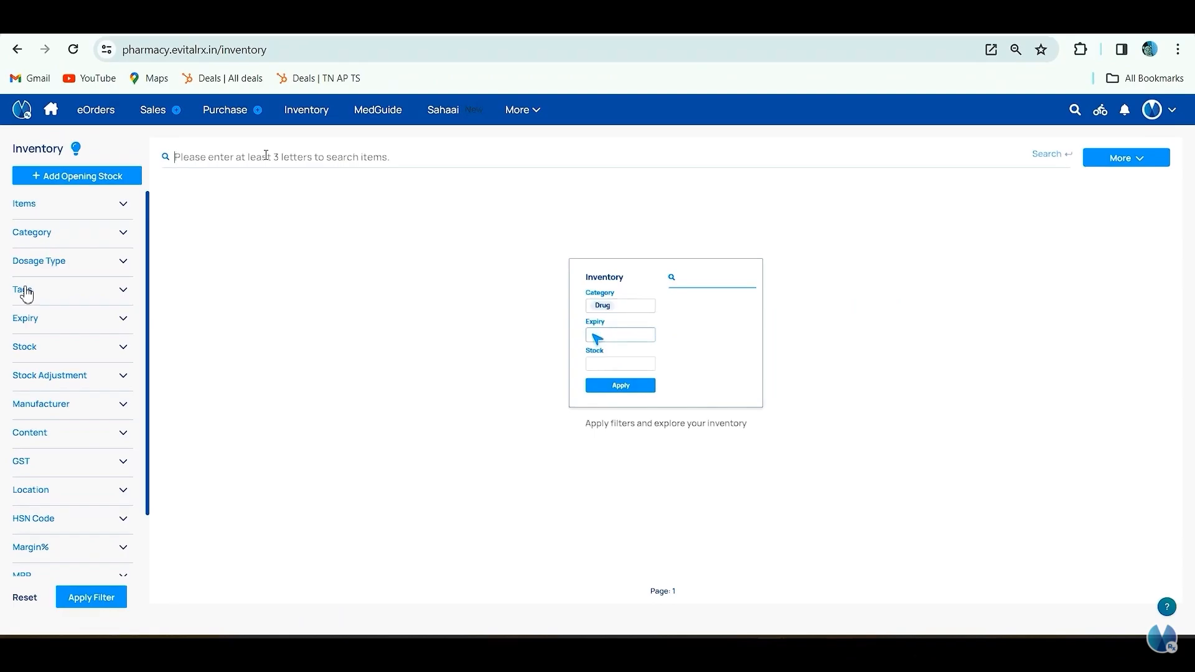
Step: Search the inventory for Cyclopam
click(266, 156)
text(Cyc)
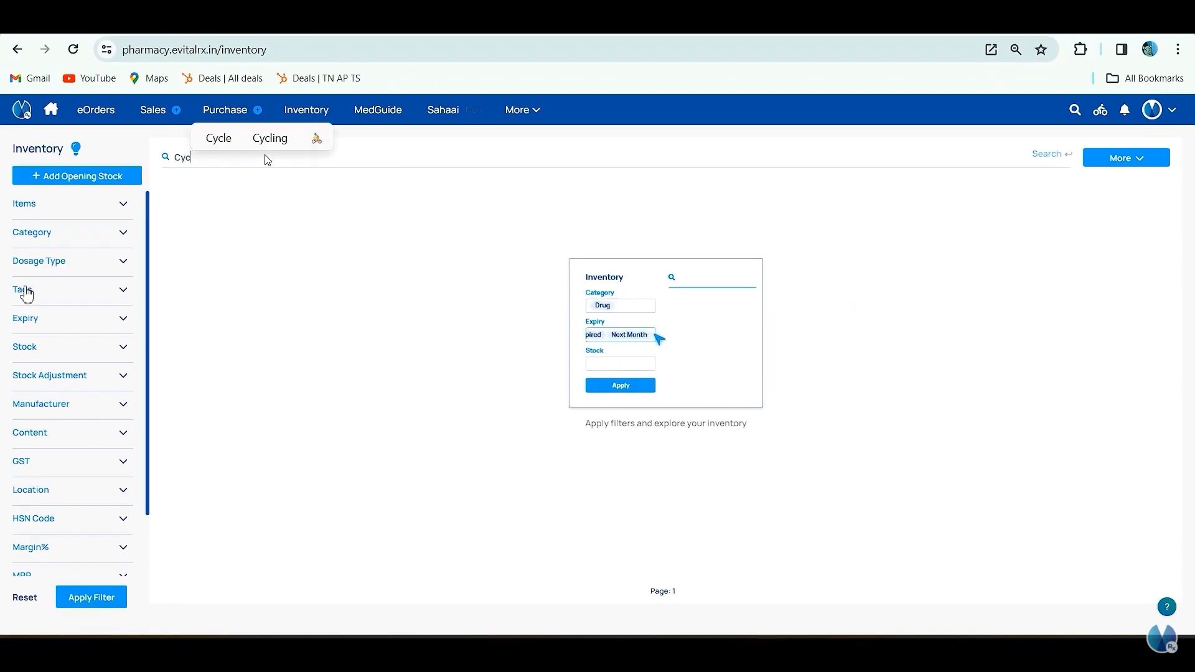
text(lopam)
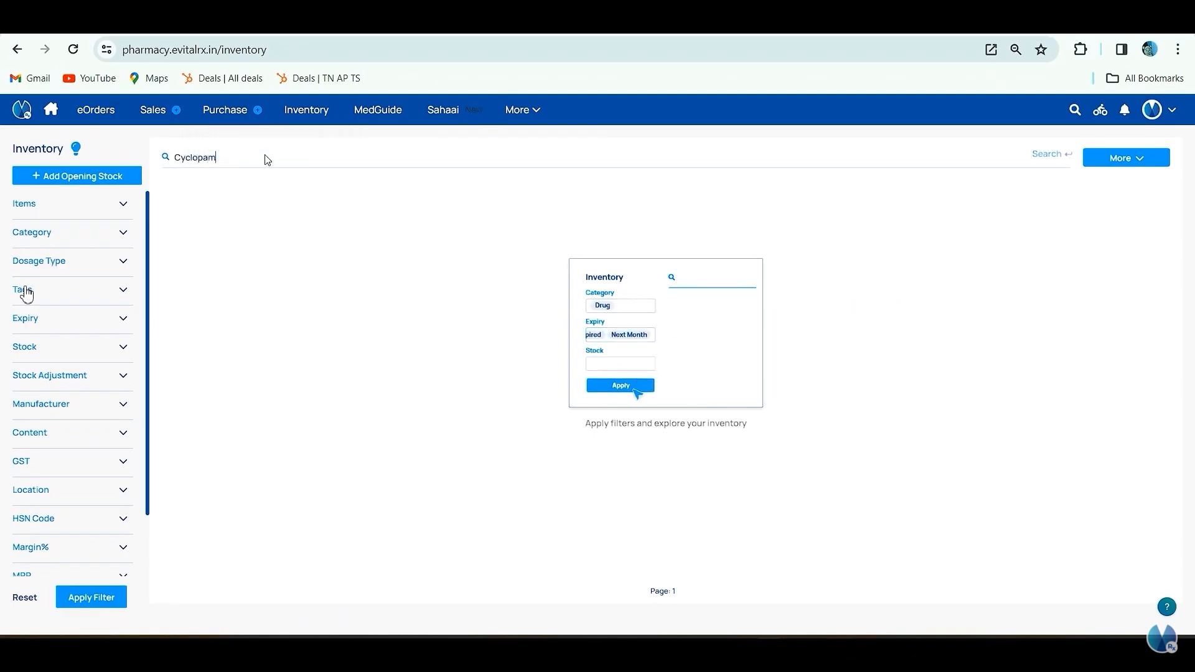
key(Return)
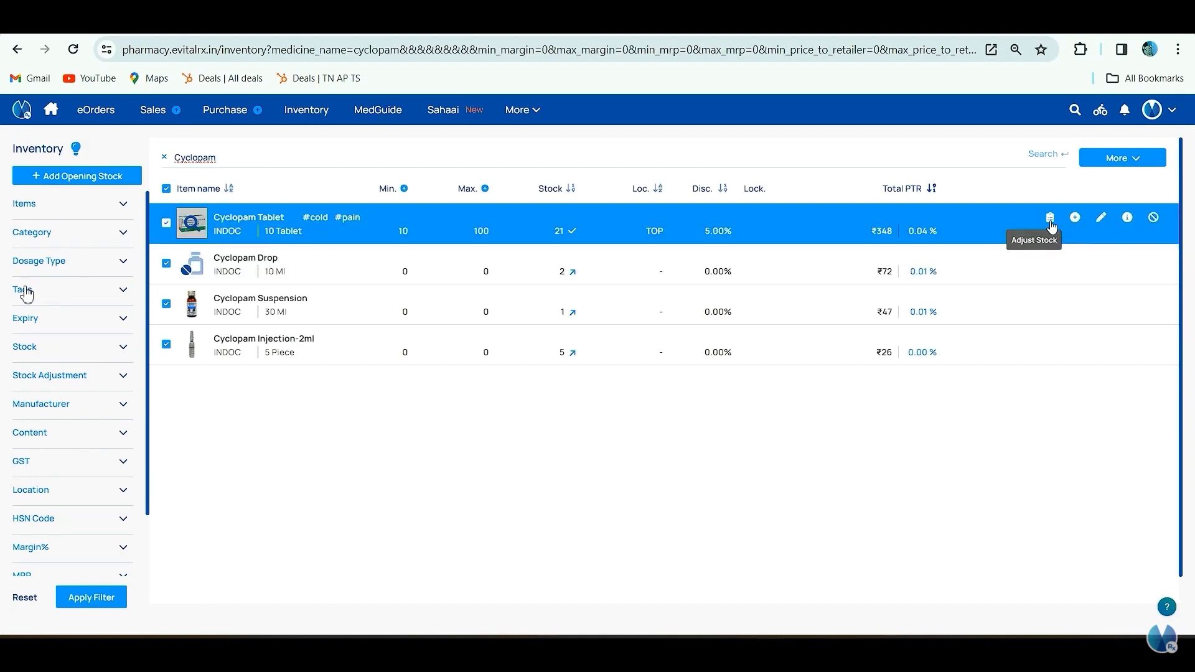
Step: Check the batch quantities in Cyclopam Tablet's stock adjustment, close it without submitting, and reset the inventory search
click(1050, 219)
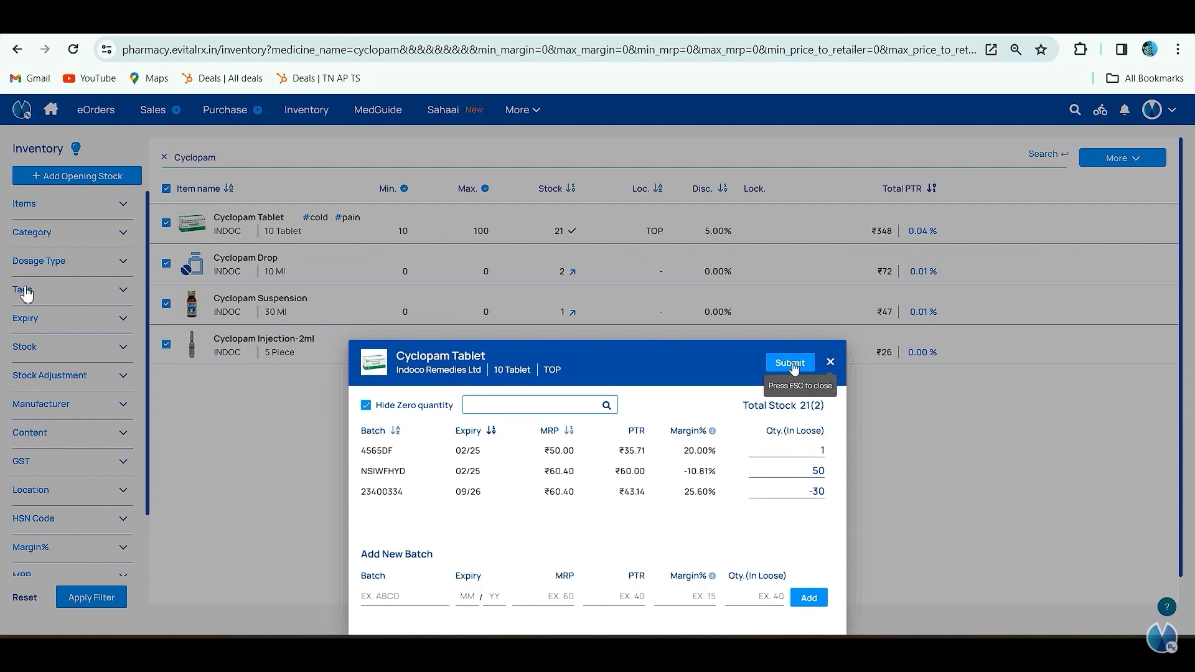
click(830, 363)
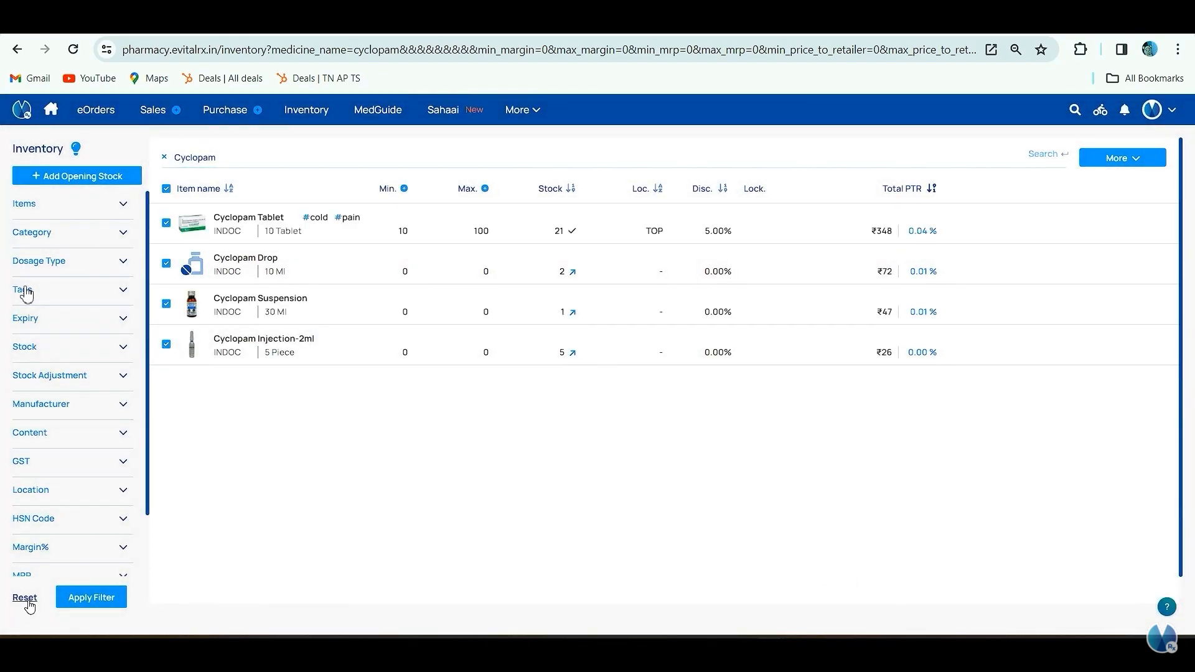
click(26, 598)
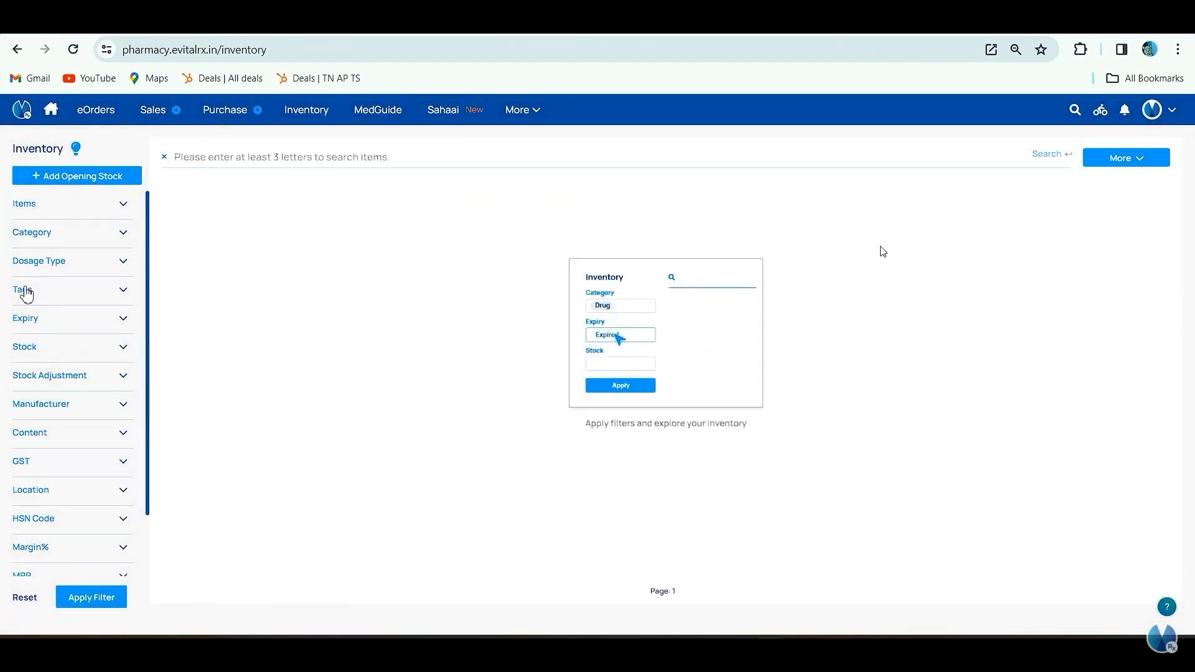
Step: Open the Restart Stock Adjustment confirmation and decline restarting the adjustment
click(1147, 159)
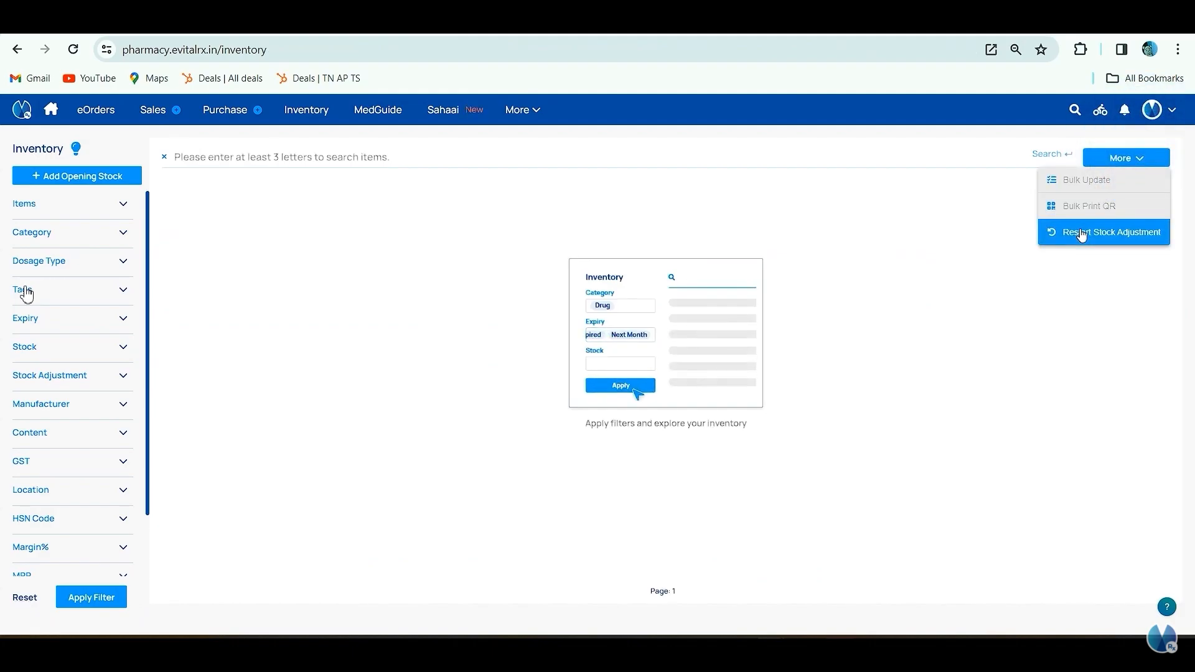
click(1082, 234)
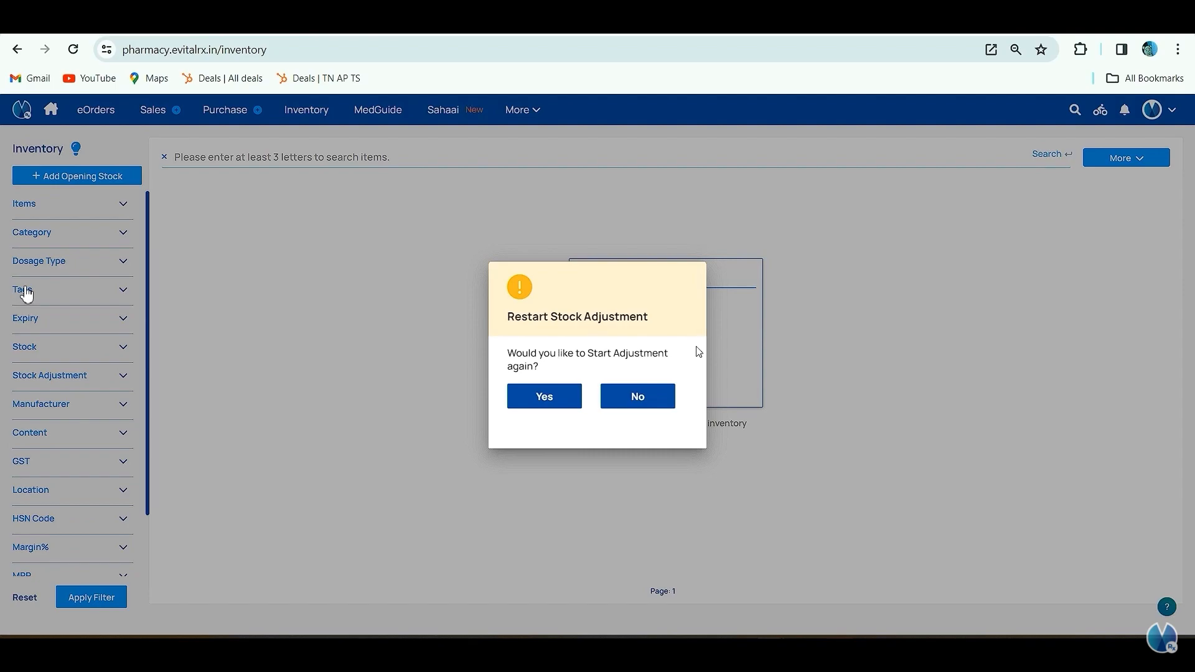
click(657, 401)
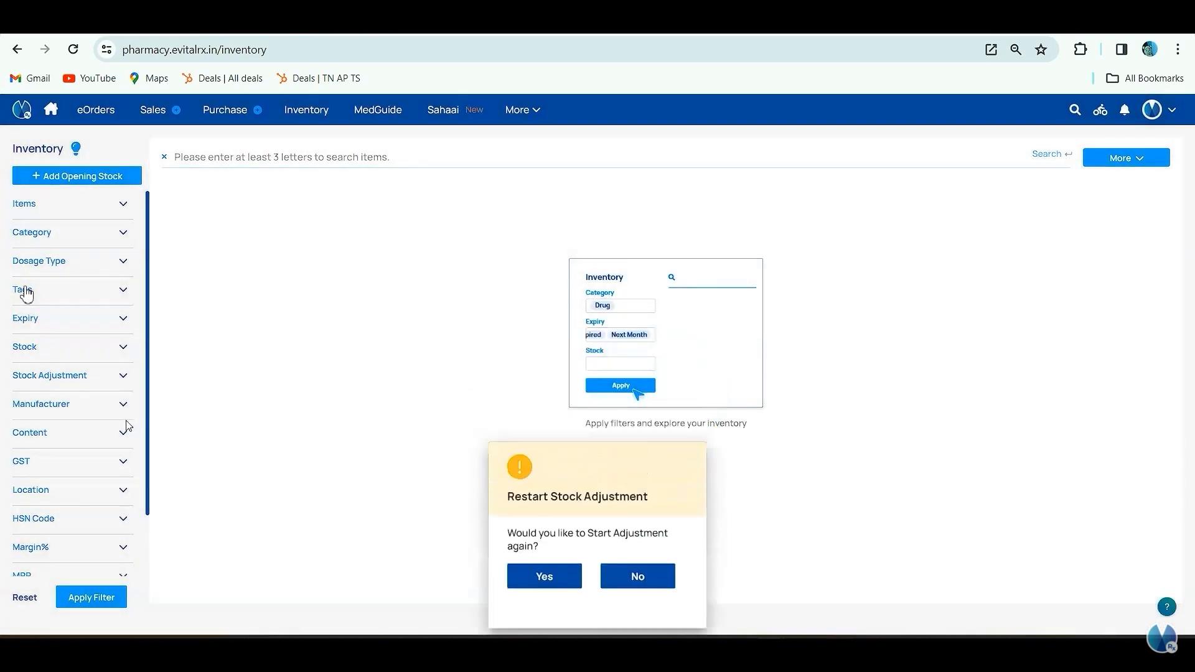
Step: Filter all inventory items to those with Pending stock adjustment and sort them by stock from highest to lowest
click(110, 377)
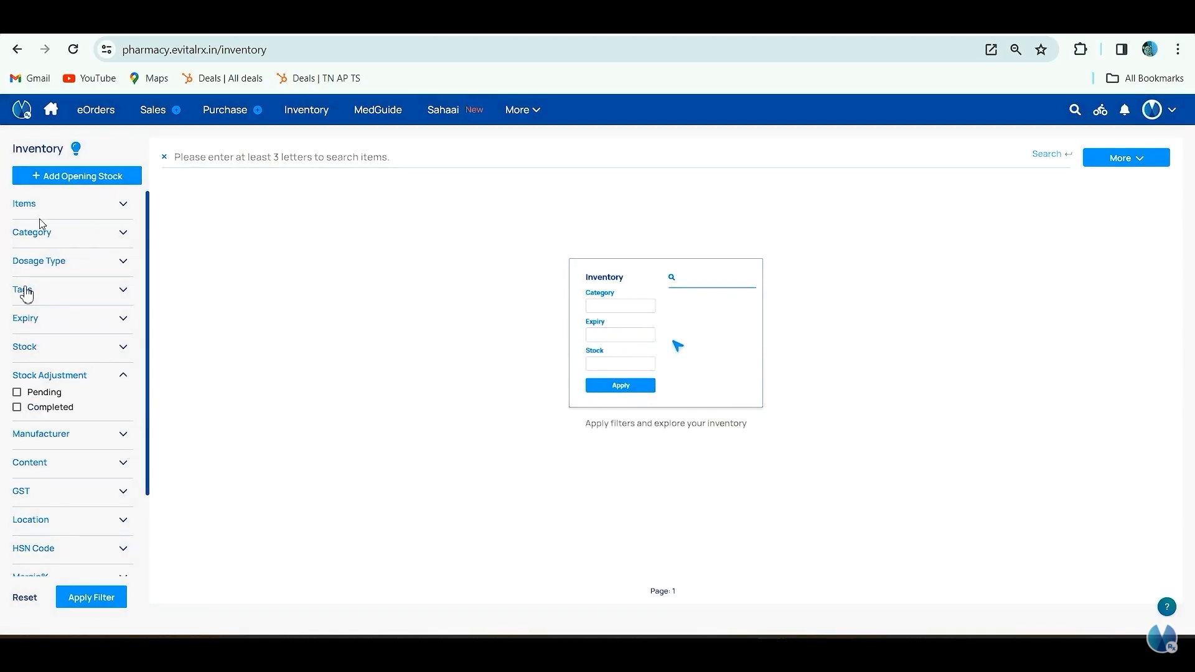
click(101, 214)
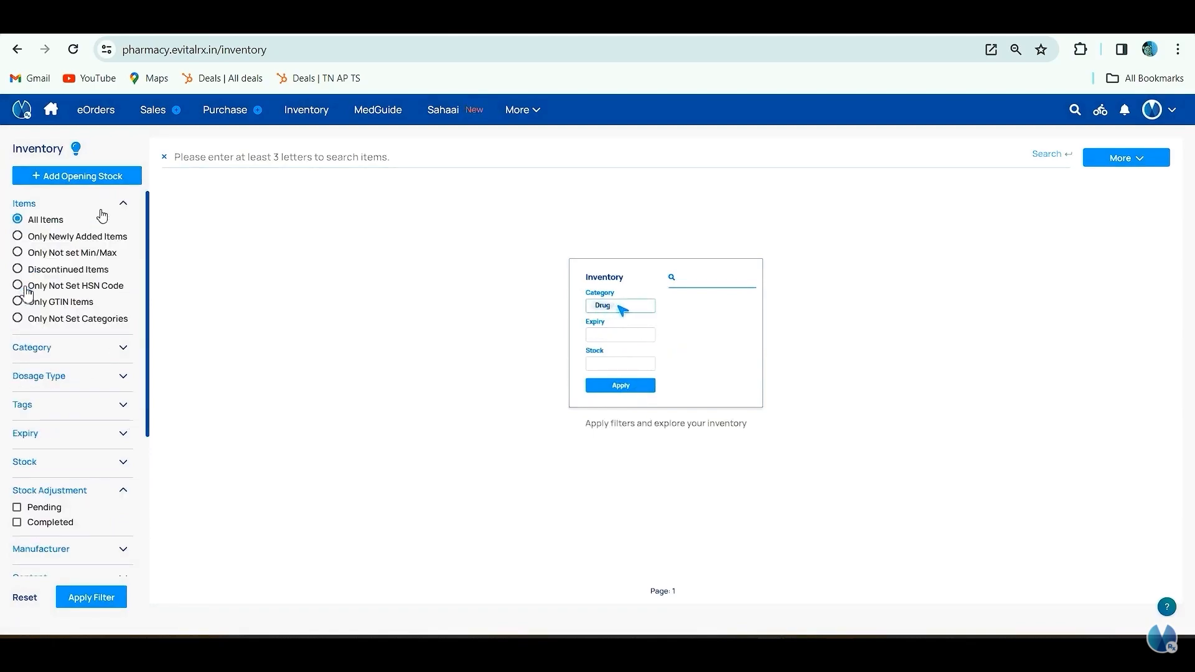
click(56, 507)
click(97, 598)
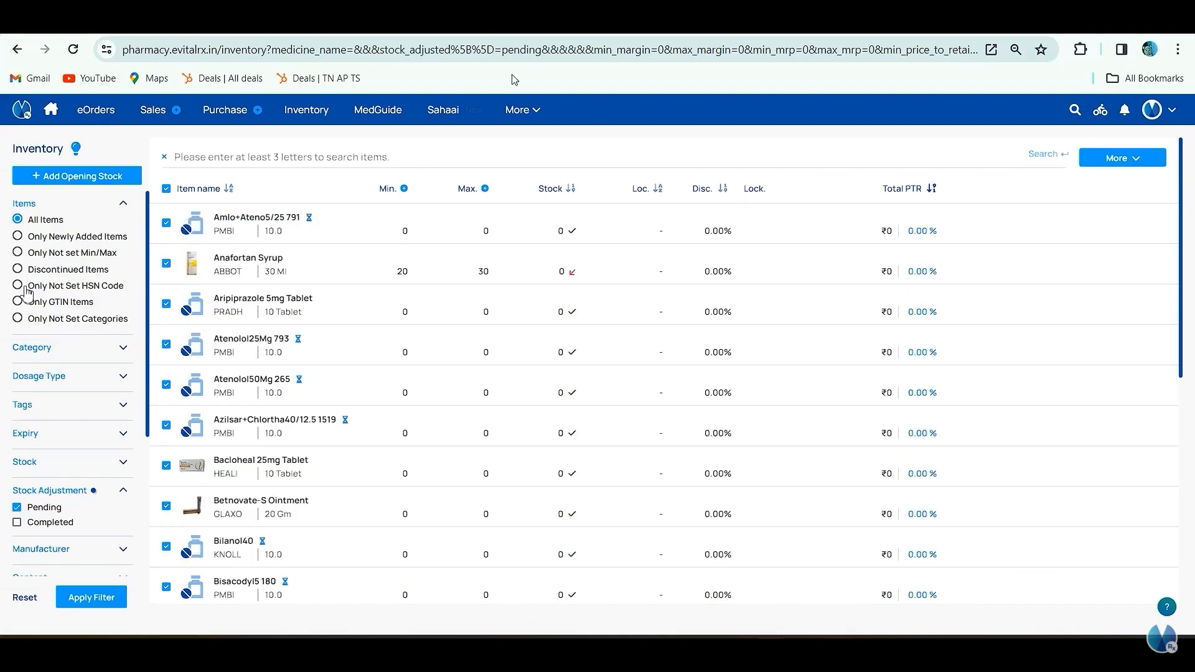
click(573, 191)
click(574, 190)
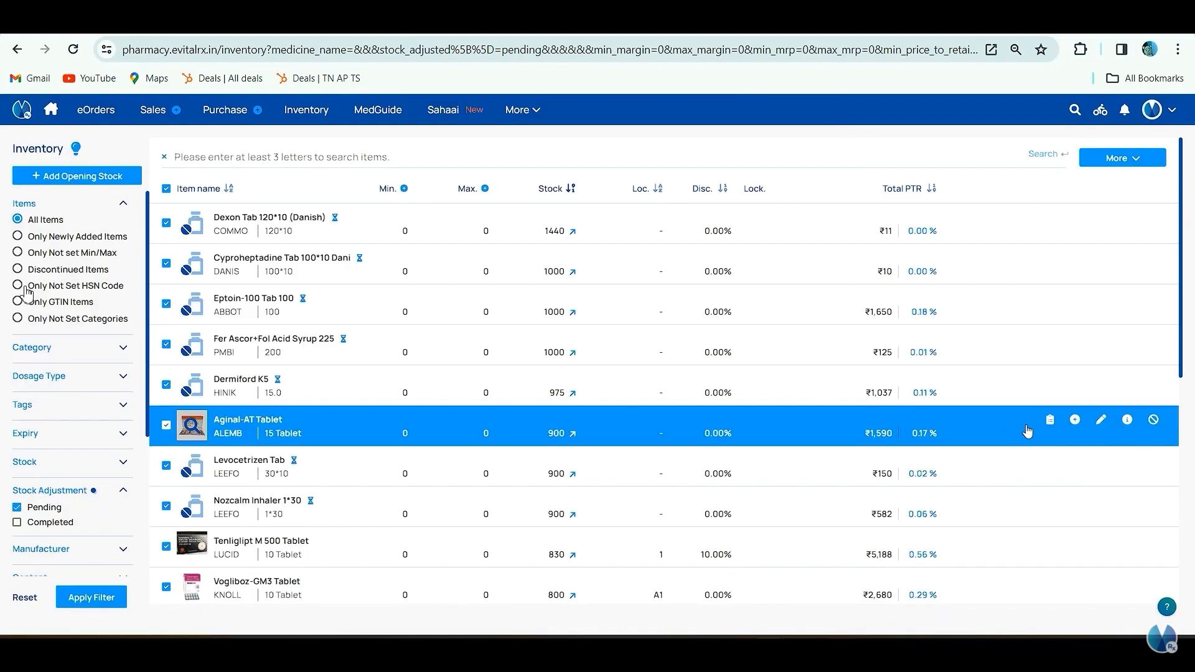
Step: Inspect the batch quantity in Aginal-AT Tablet's stock adjustment and close it without submitting
click(1051, 421)
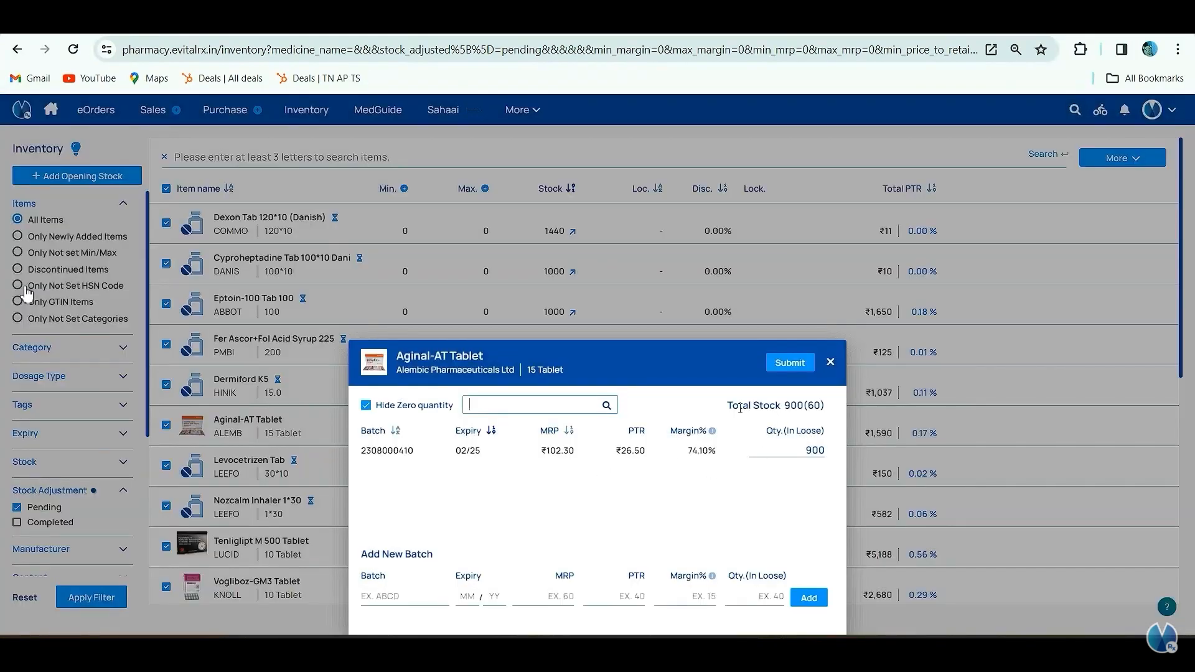
double_click(808, 450)
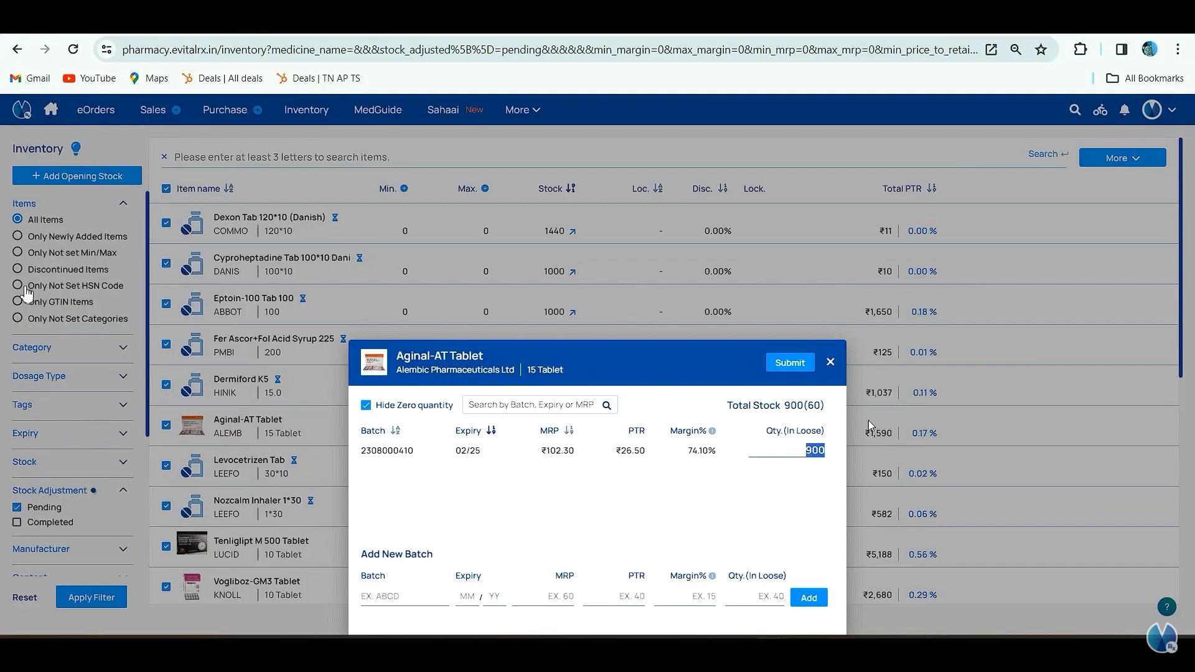
click(831, 363)
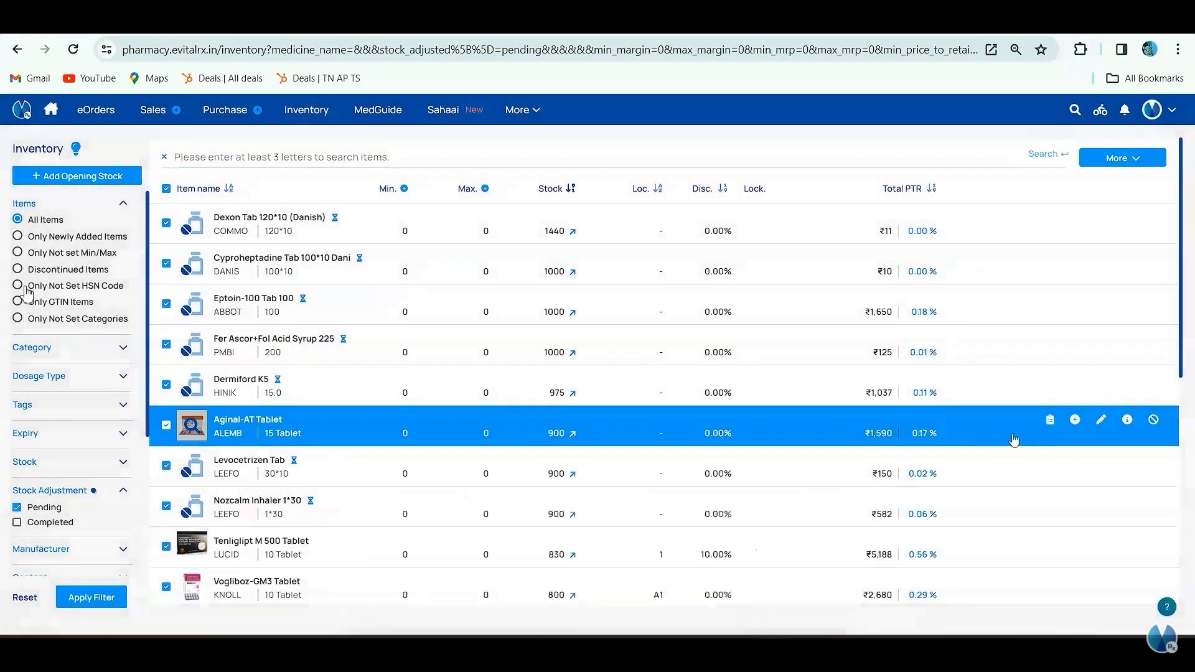
Step: Add Aginal-AT Tablet to the shortbook with quantity 1, and view its editable item details without changing them
click(1076, 421)
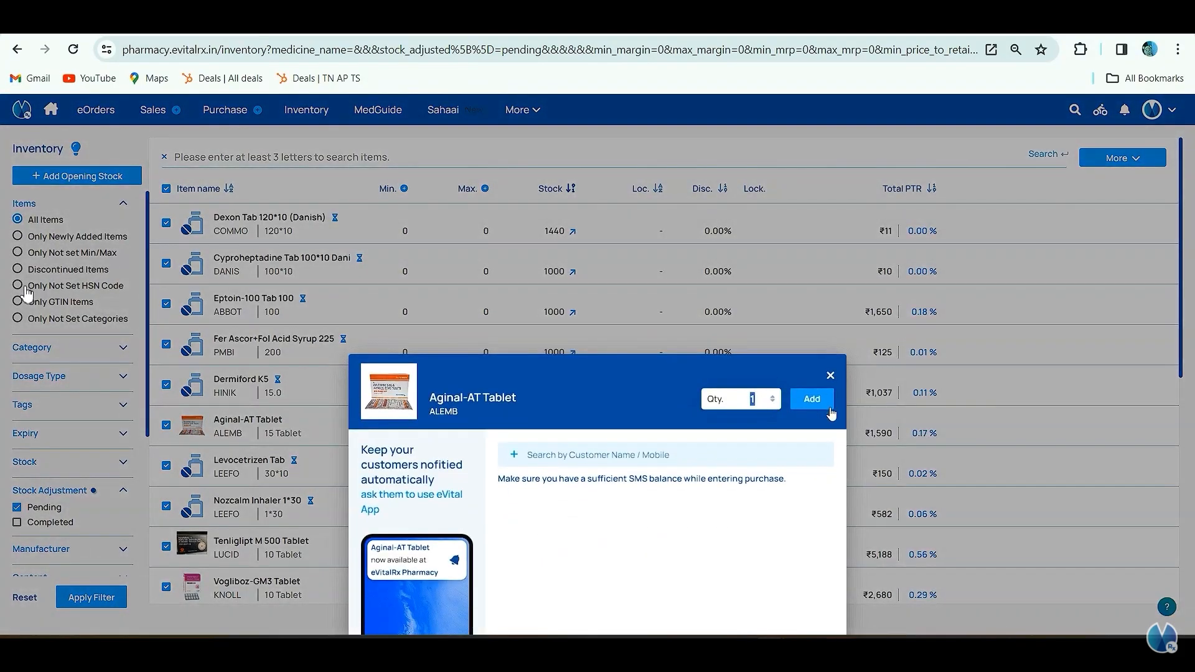
click(815, 402)
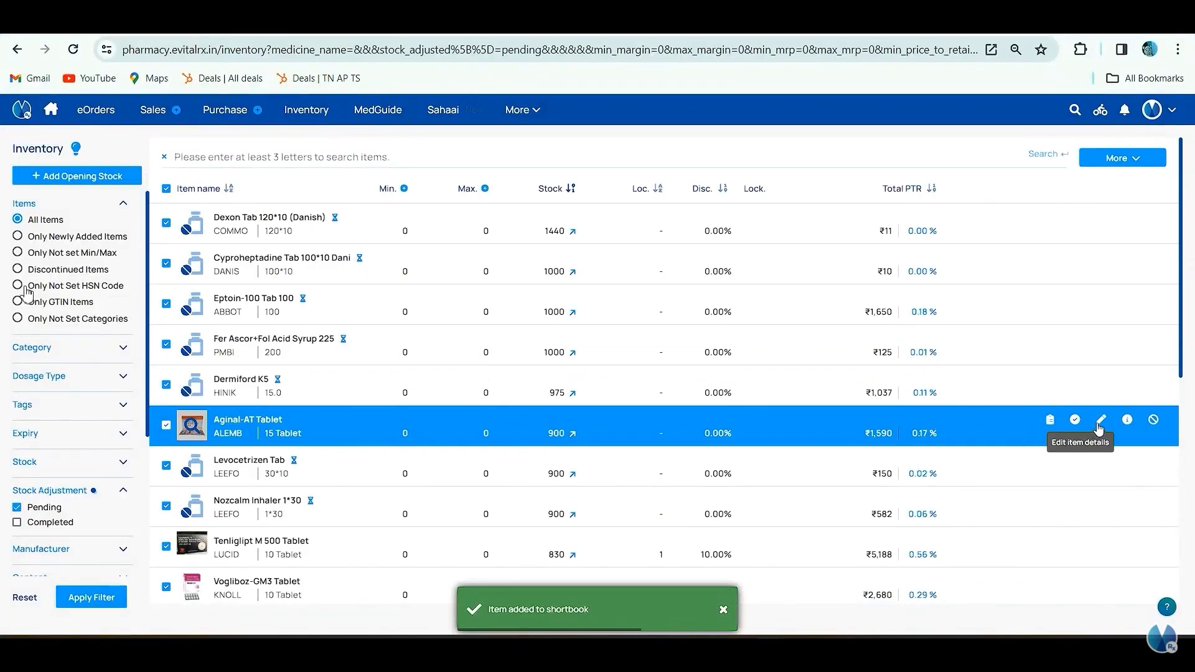
click(1101, 421)
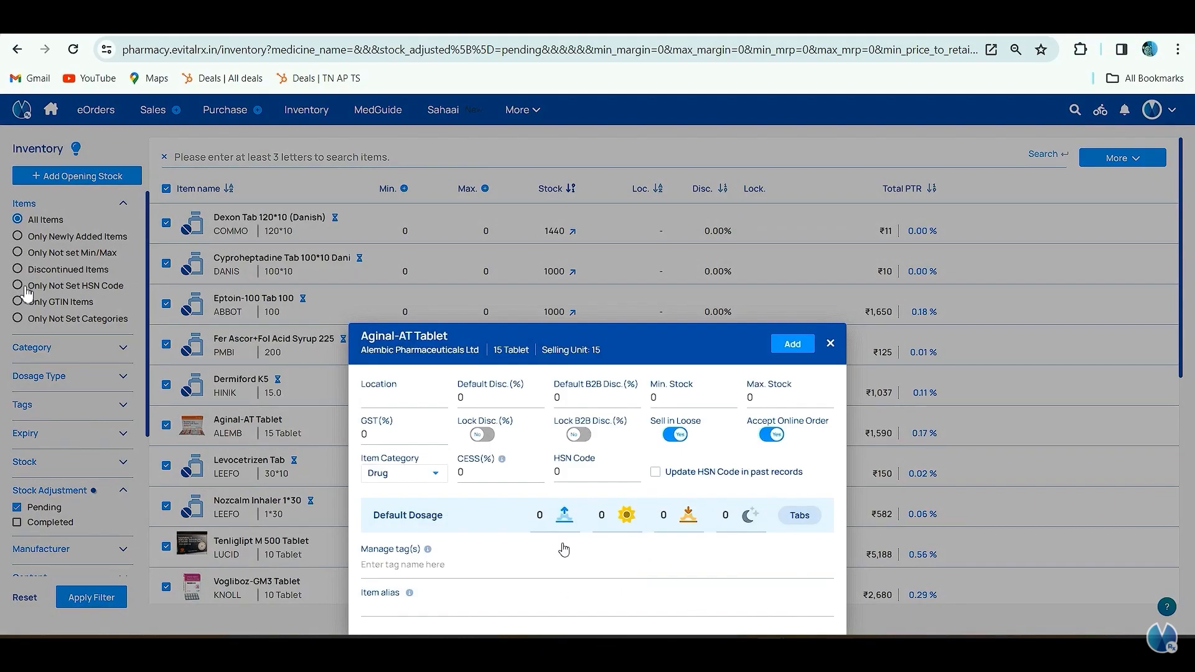
click(831, 343)
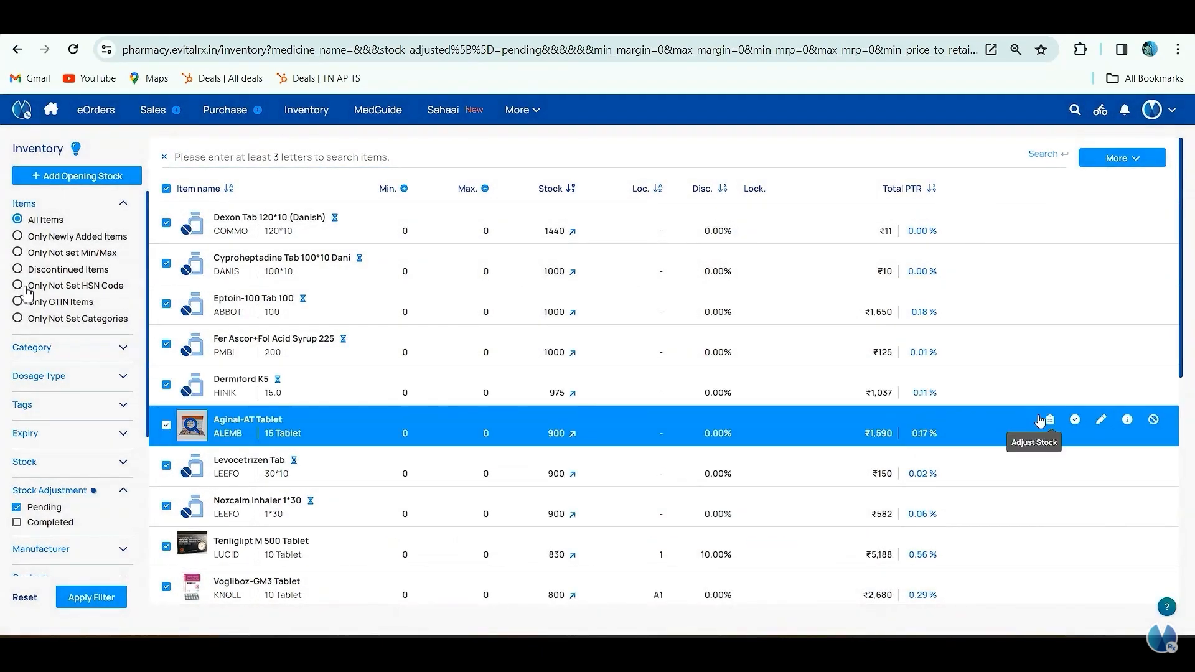
Step: Review Aginal-AT Tablet's item information, covering its batches, purchases, sales, B2B sales and stock transfers
click(1125, 421)
click(328, 339)
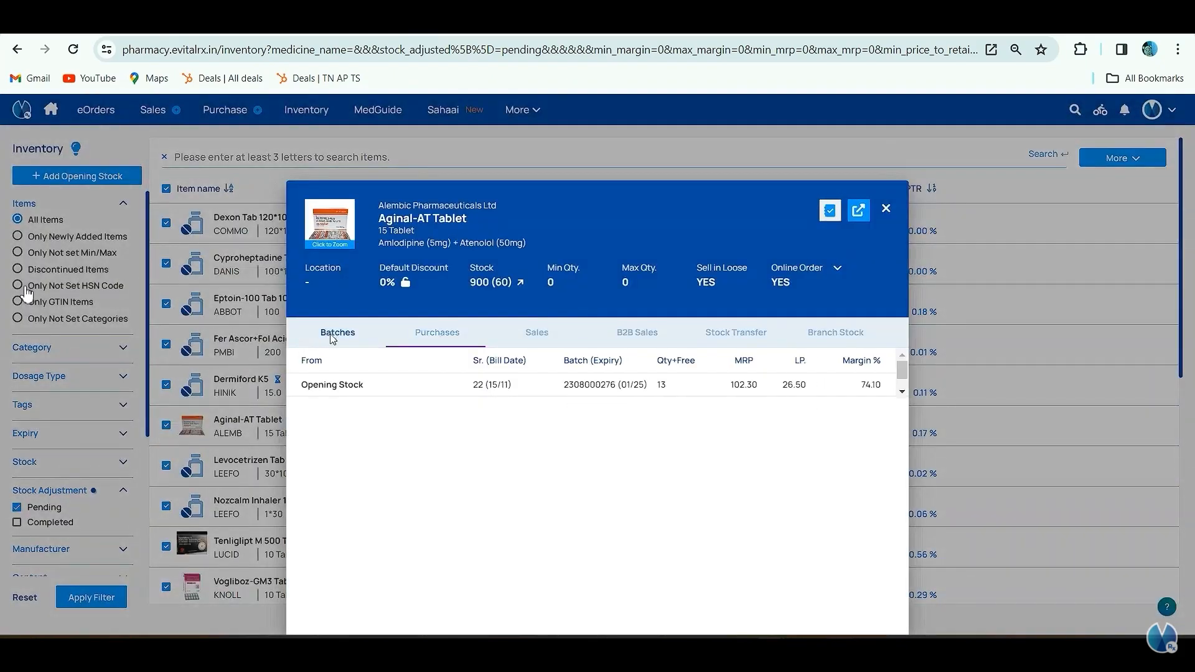
click(407, 340)
click(536, 333)
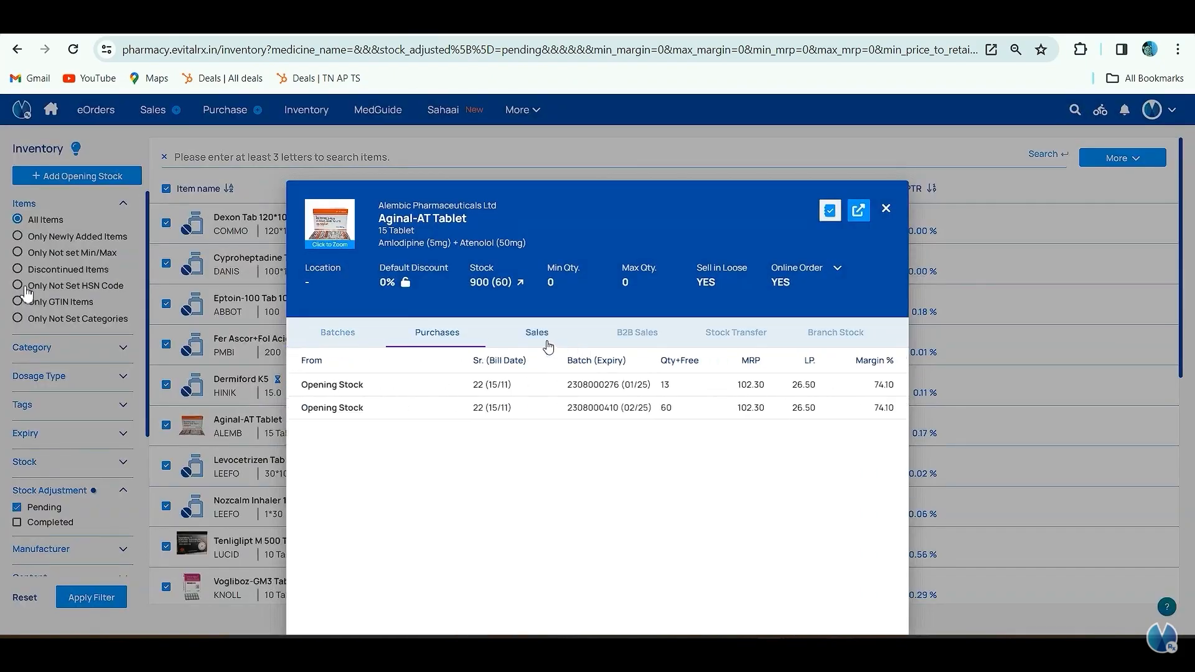
click(632, 335)
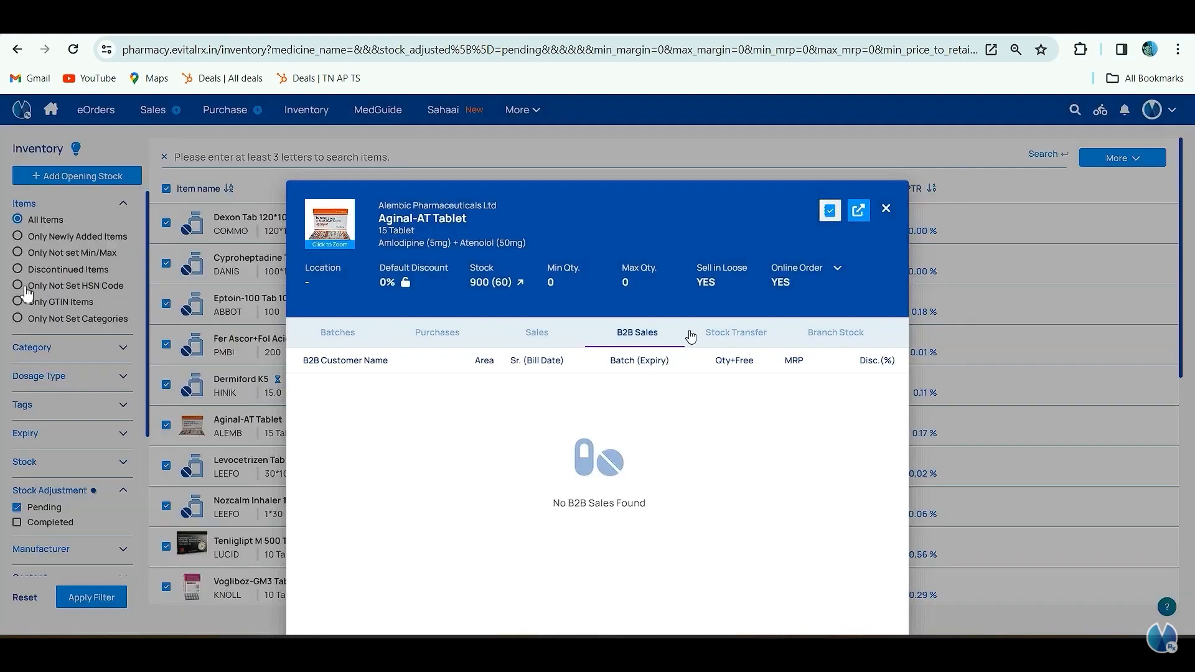
click(747, 342)
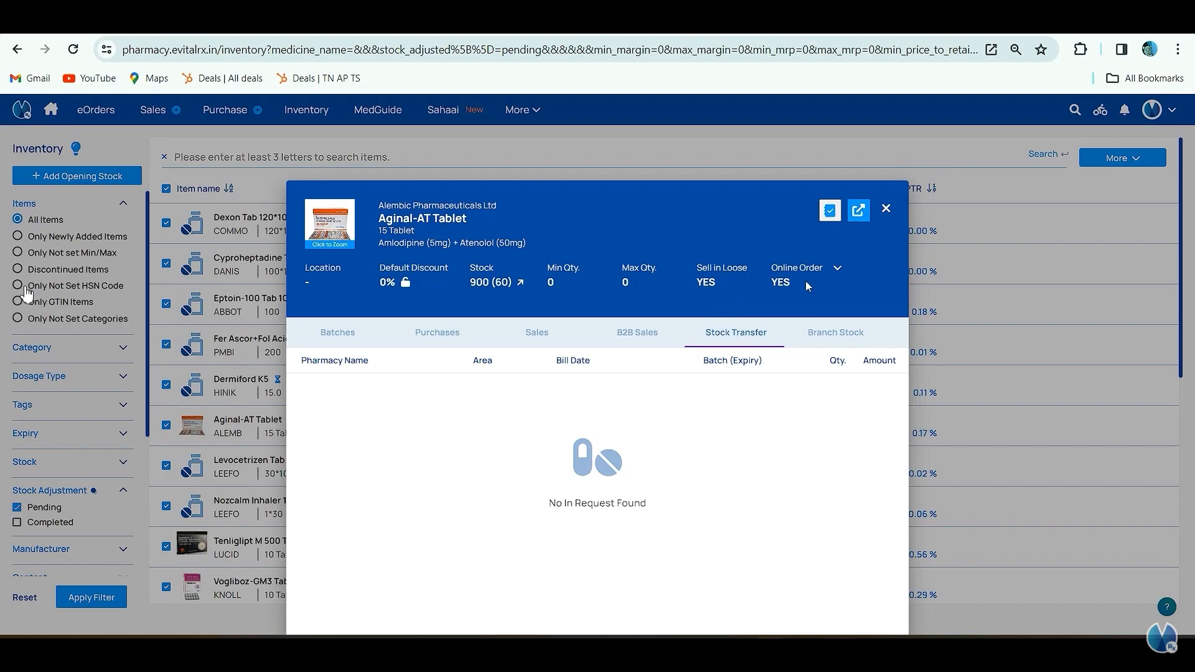
click(885, 211)
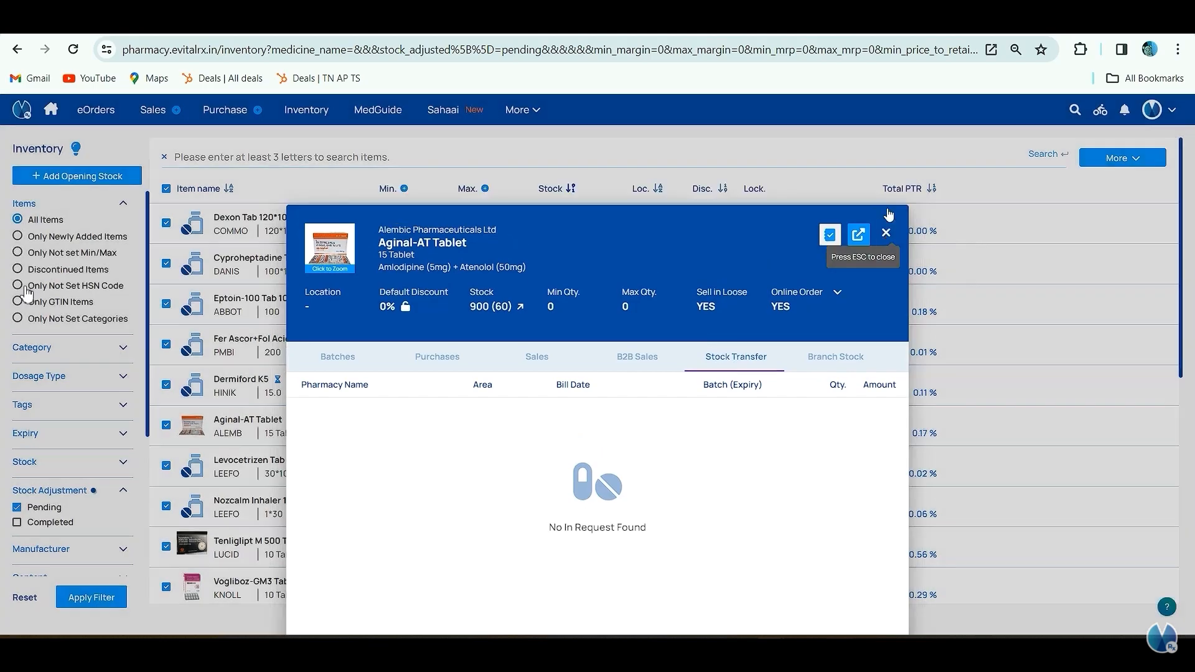
Step: Mark Aginal-AT Tablet as discontinued, answering the arithmetic check
mouse_move(1154, 423)
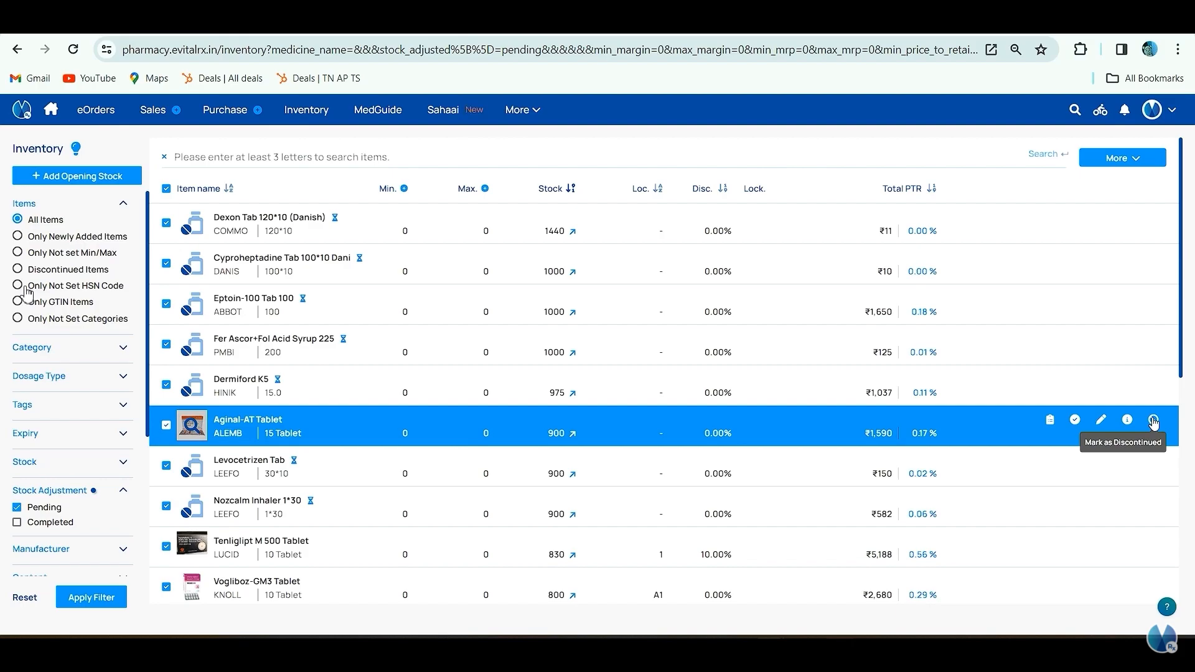
click(1154, 421)
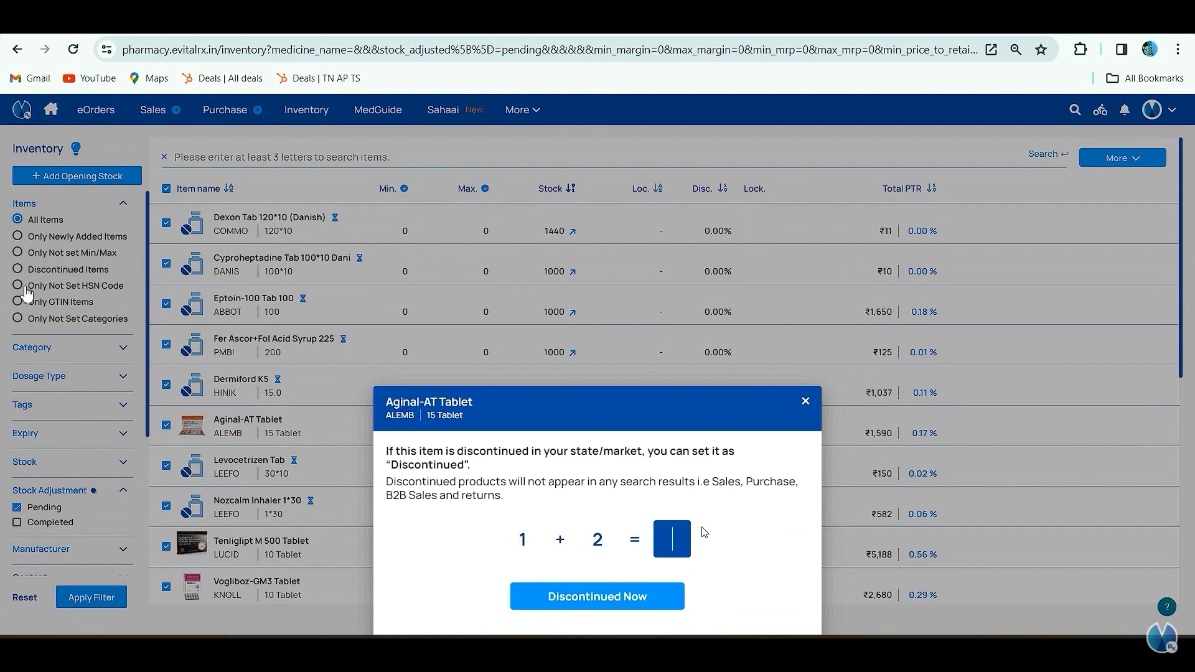
click(654, 596)
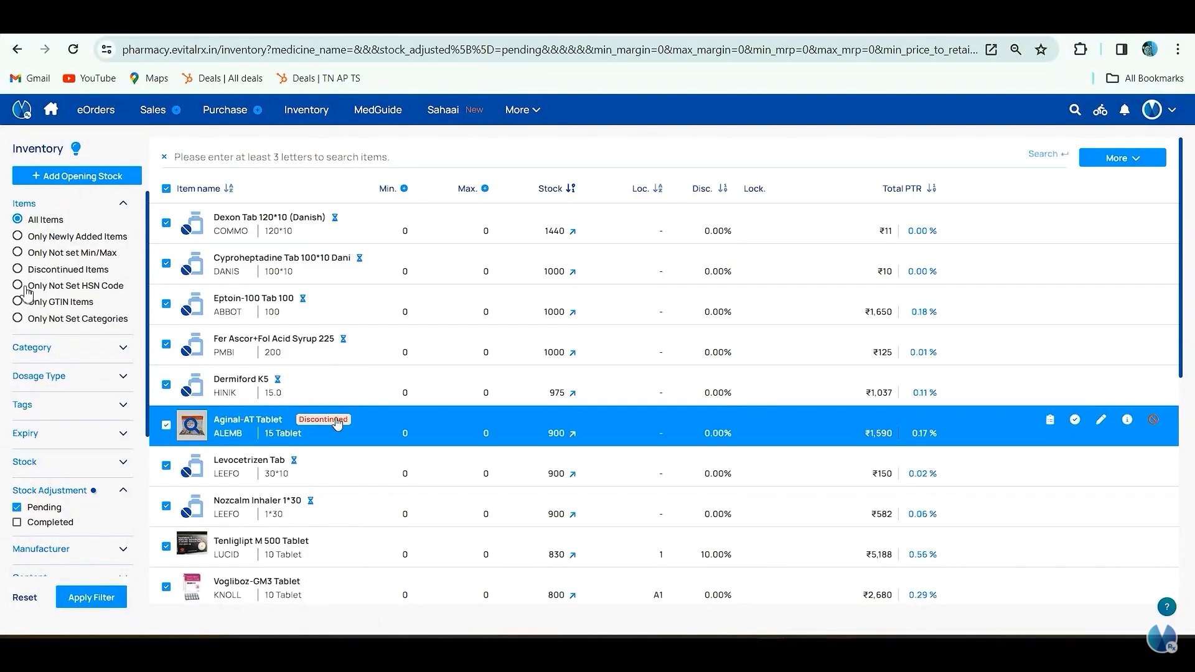
Step: Find the discontinued 15-tablet Aginal-AT through a medicine search for "aginal" and reactivate it, answering the check with 10
click(413, 462)
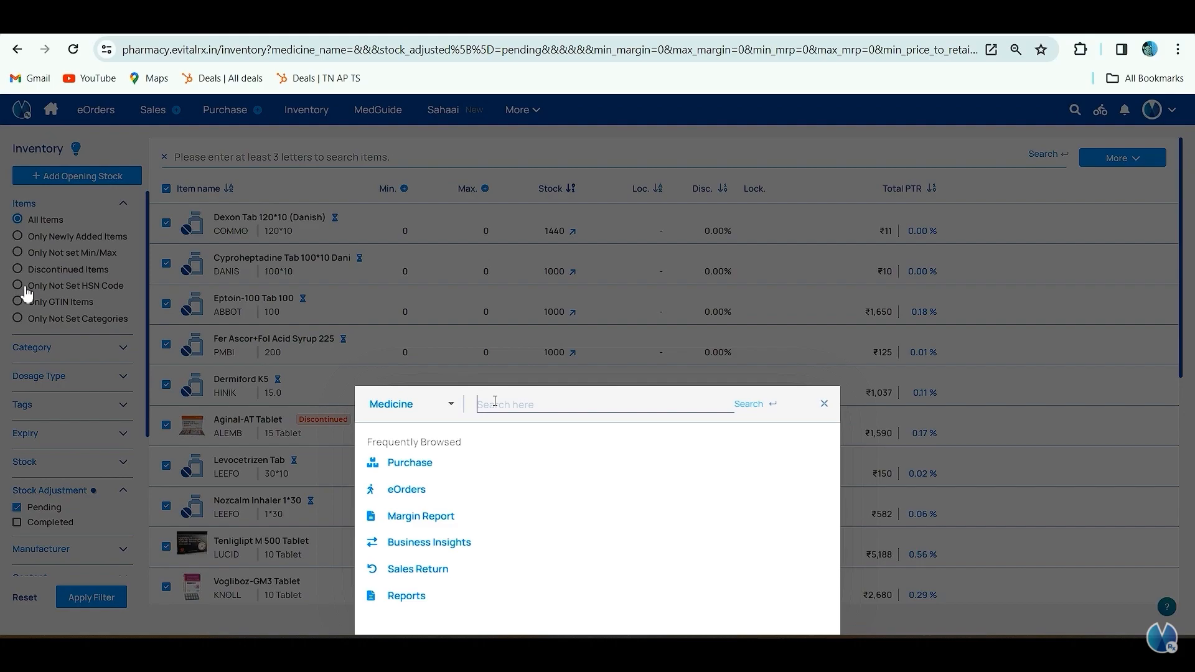
text(aginal)
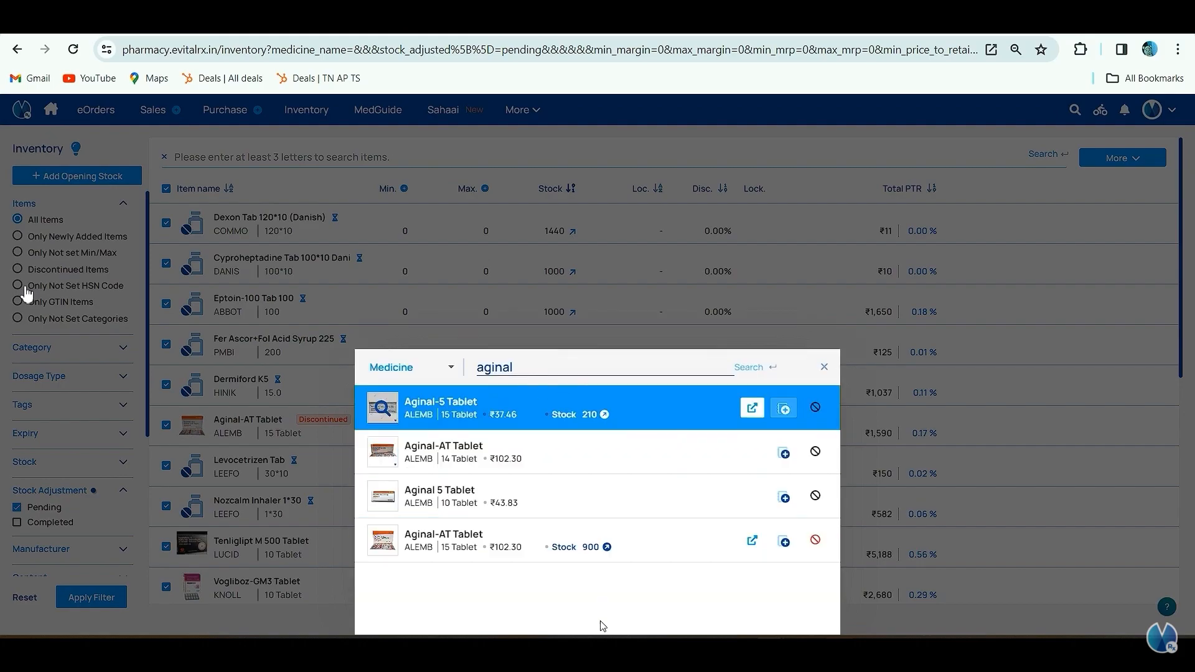
click(814, 544)
click(664, 503)
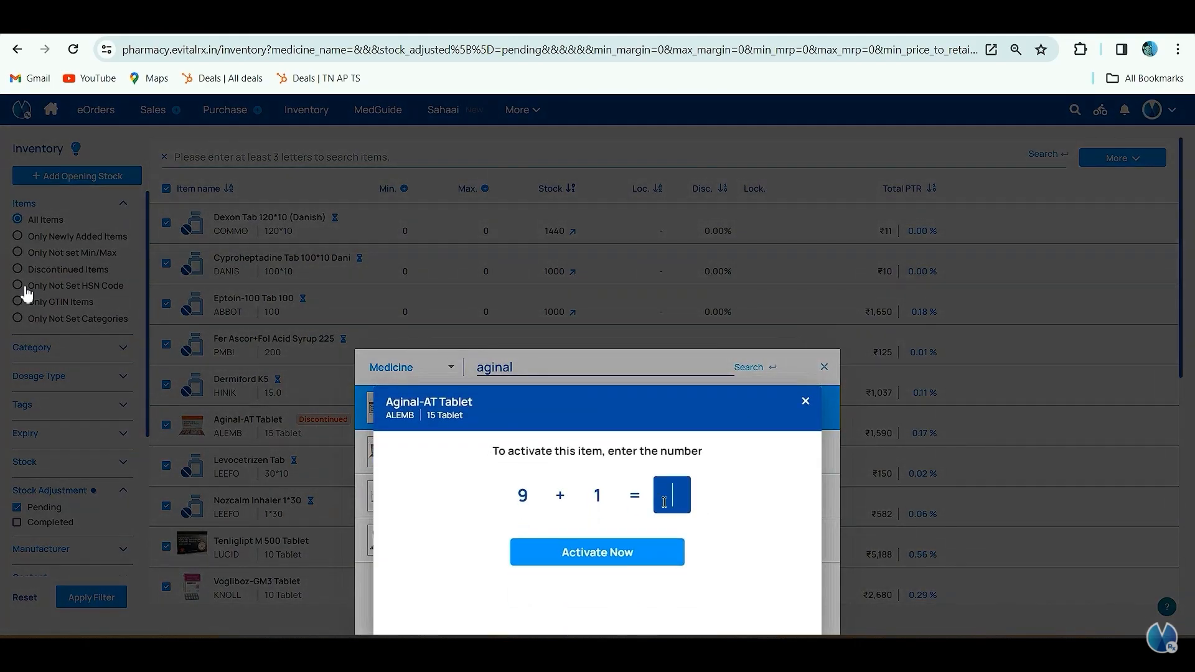
text(10)
click(625, 559)
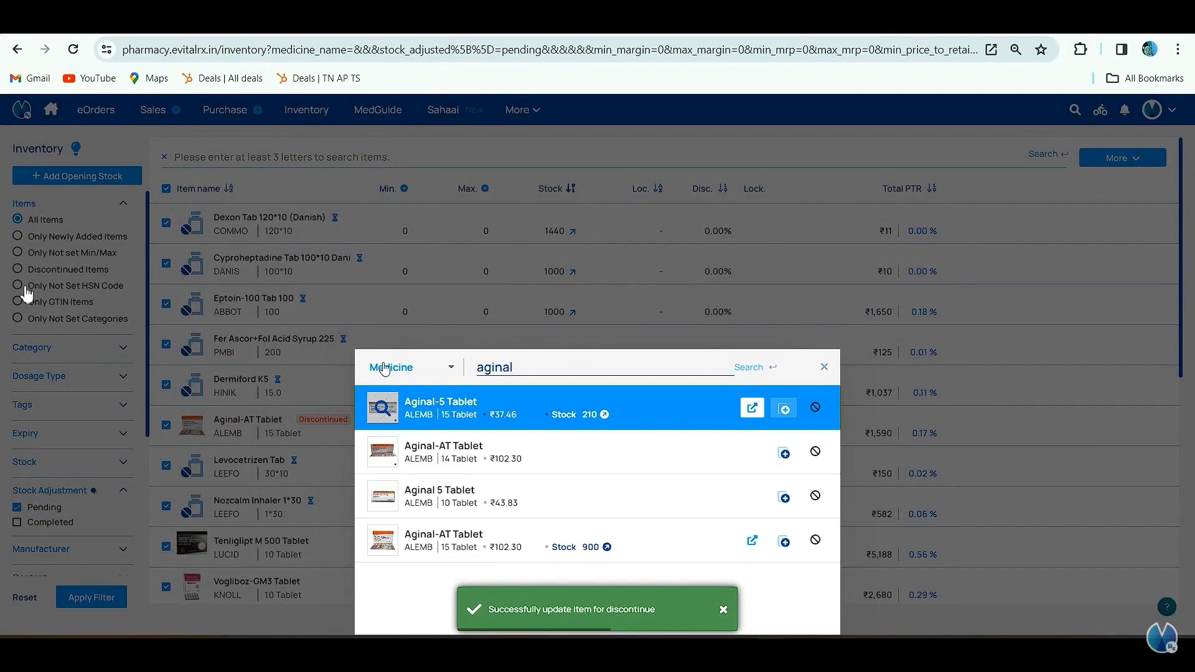
click(825, 364)
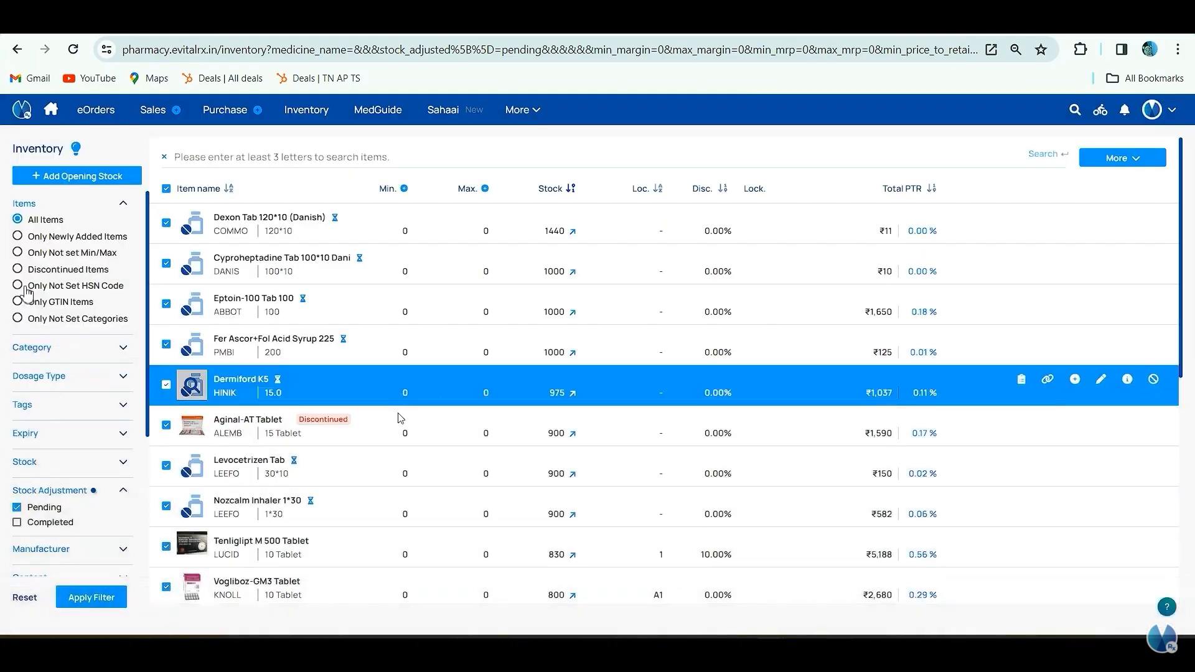
Step: Clear the current inventory filters and list only the items whose stock adjustment is completed
click(25, 597)
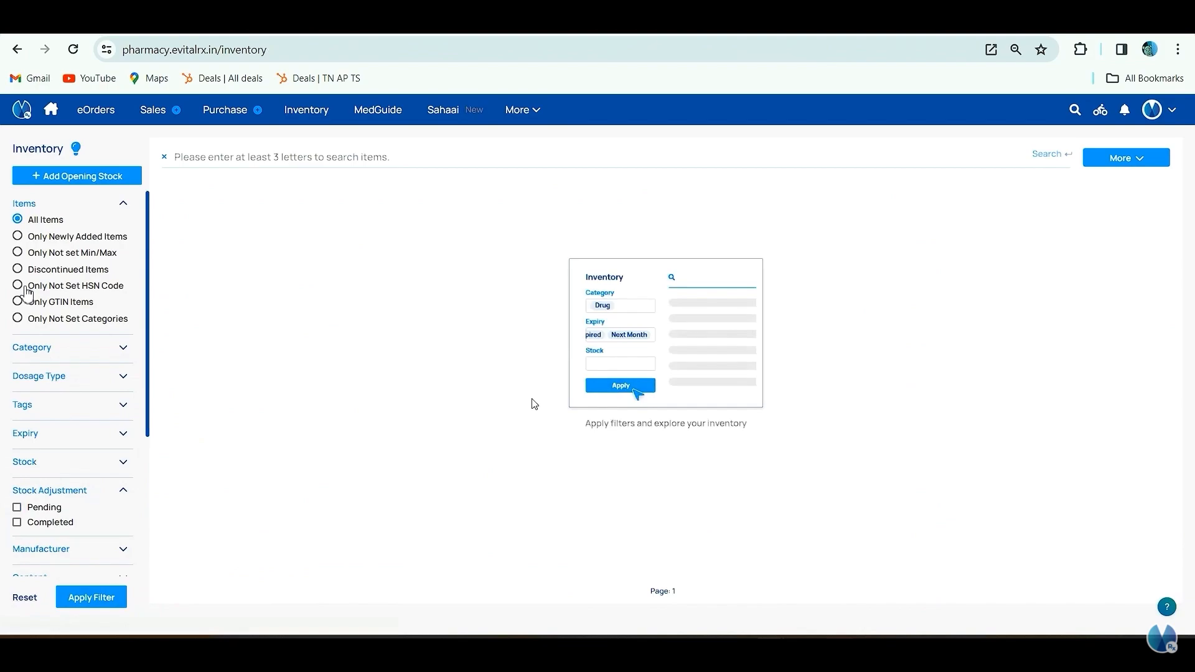
click(17, 522)
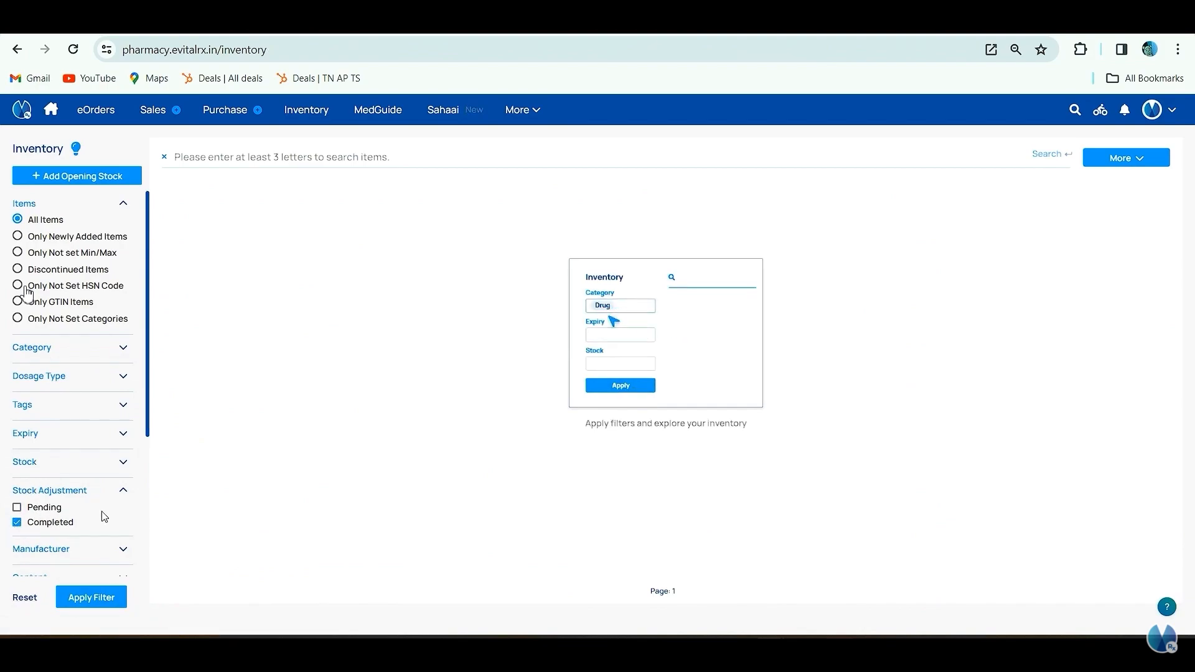
click(111, 598)
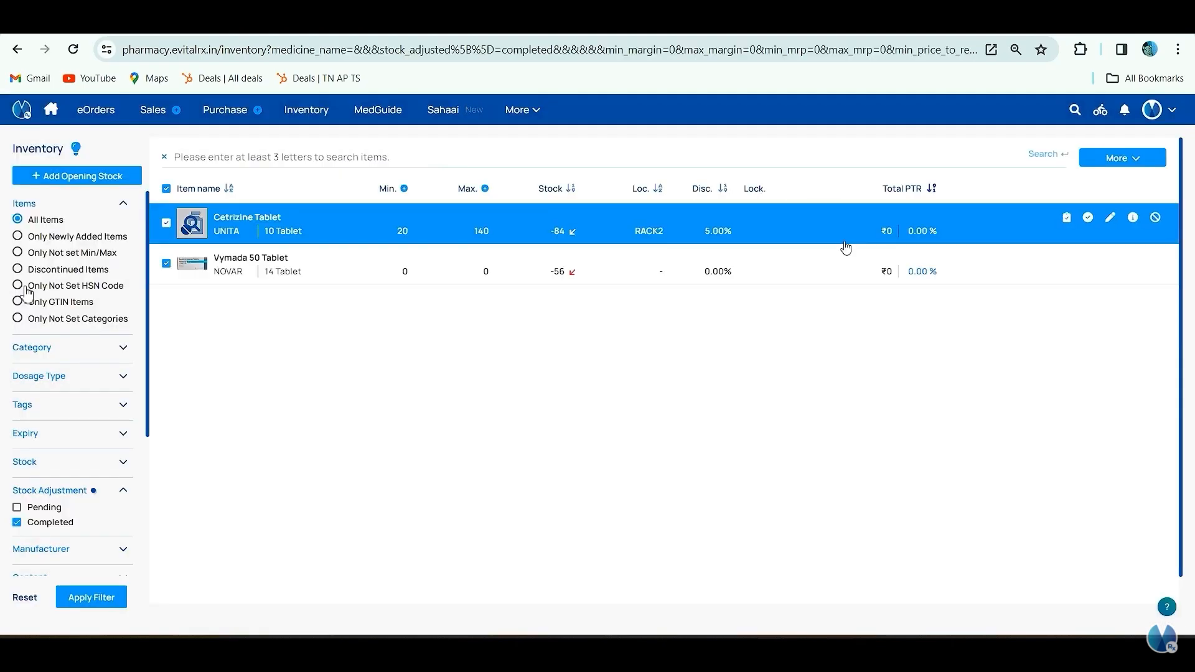
mouse_move(1063, 222)
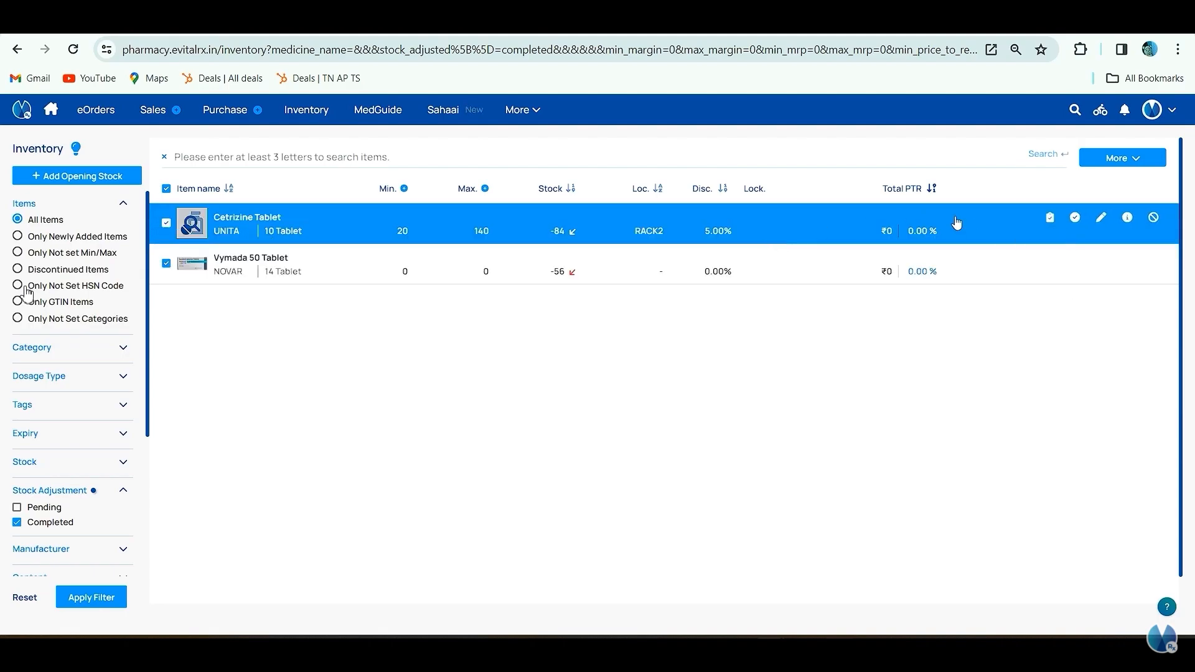
Step: View the bulk update form for the selected completed items, then close it without changing anything
click(1096, 160)
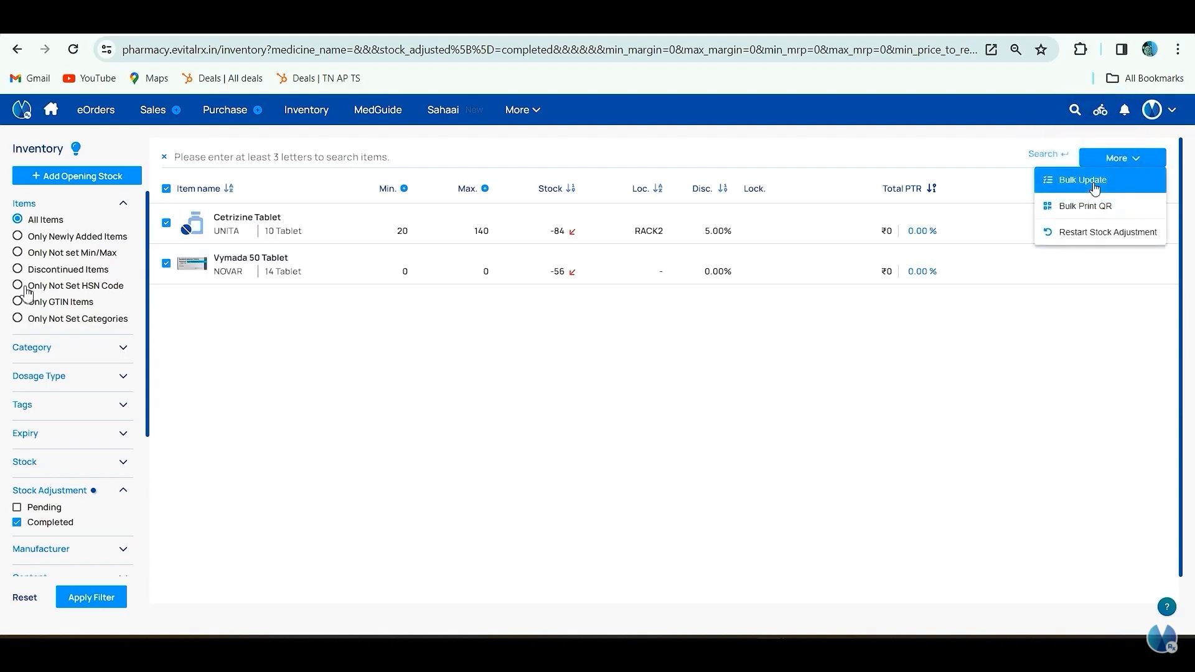
click(1094, 187)
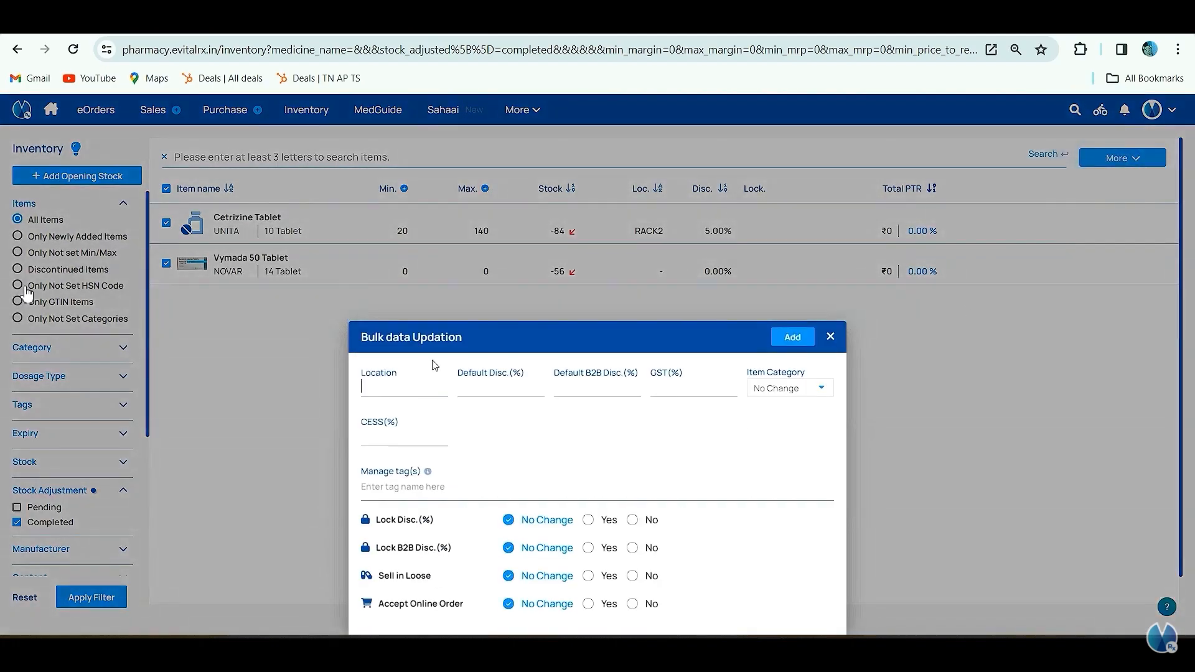
click(410, 397)
click(831, 338)
Step: View the bulk QR sticker printing options for the selected items, including the quantities per batch, and close them without printing
click(1144, 159)
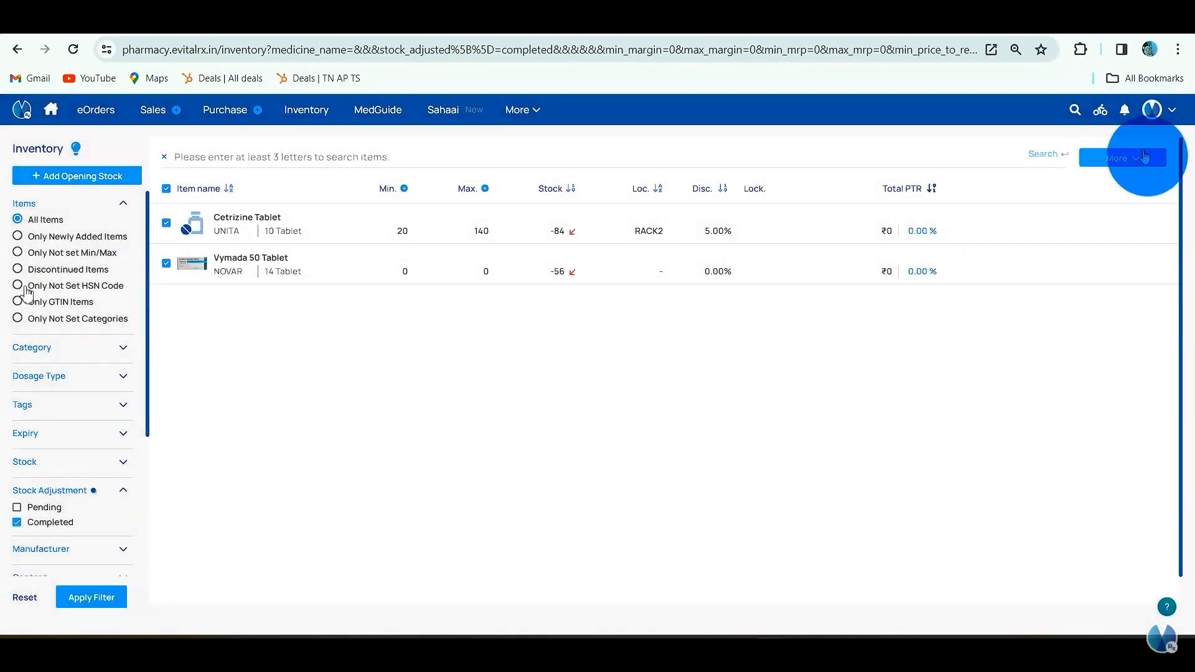
click(1127, 206)
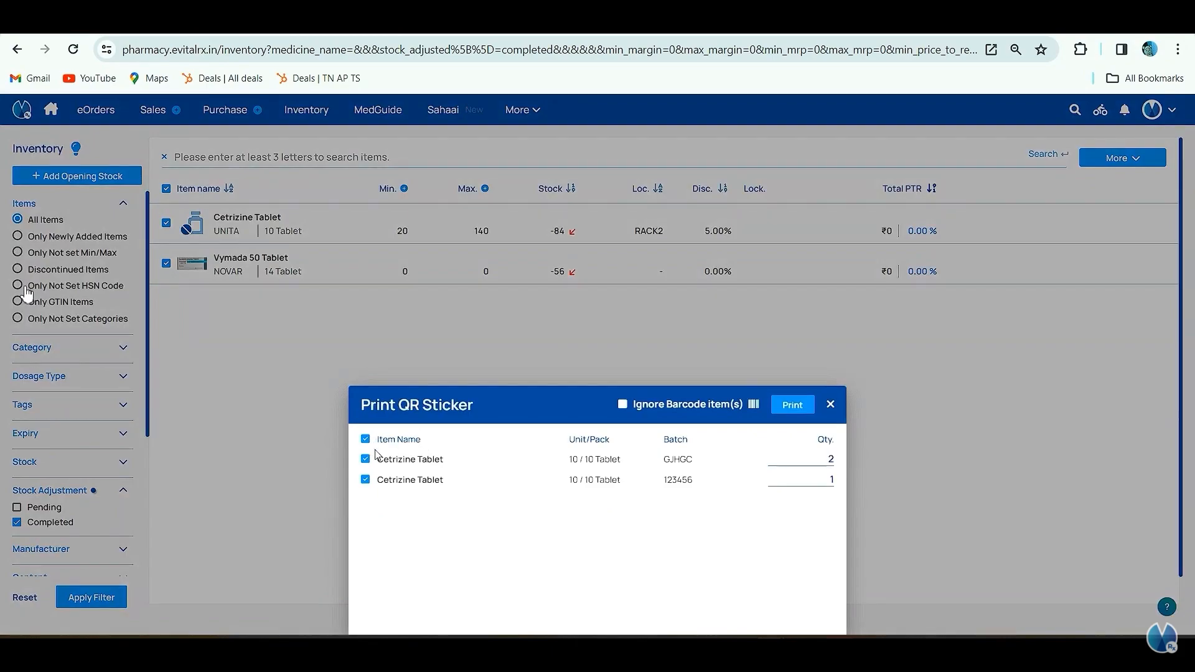
click(787, 456)
click(830, 405)
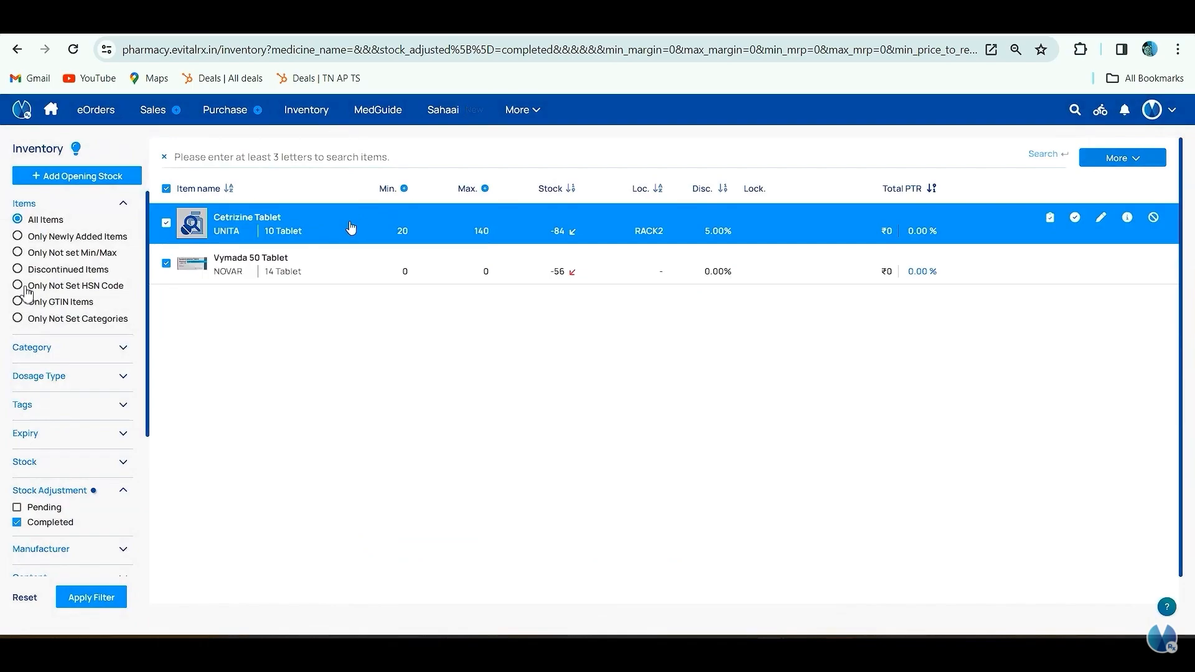
Step: In Cetrizine Tablet's batches, update batch 123456 to quantity 0 and discount 0%
click(351, 228)
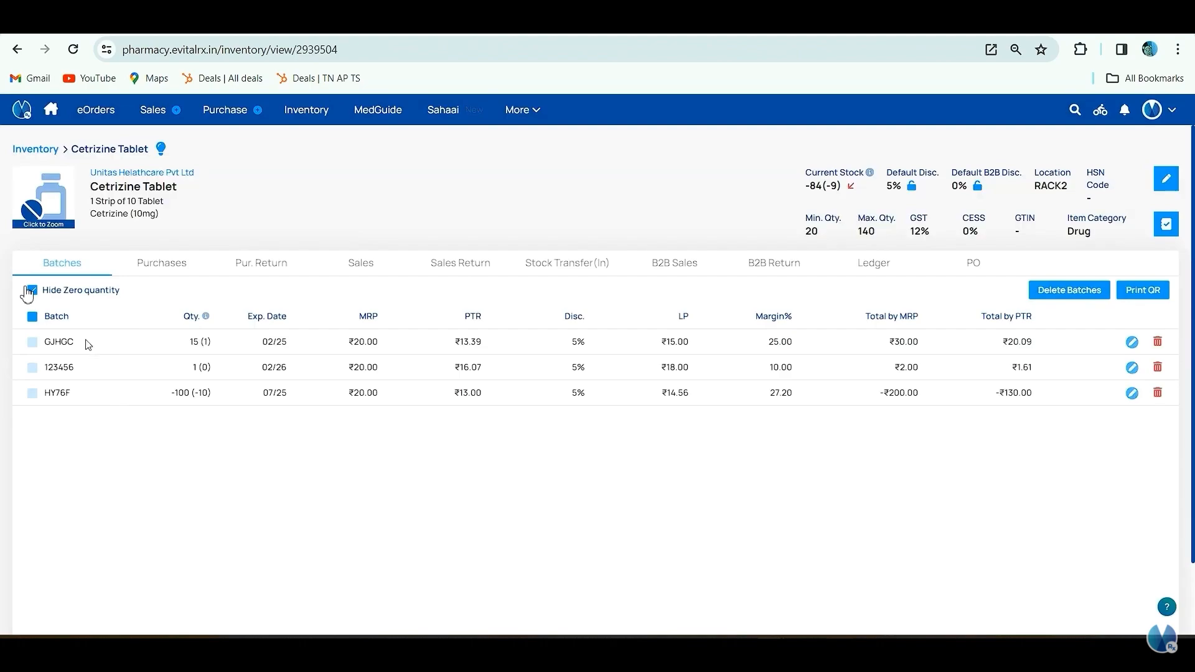
click(1132, 369)
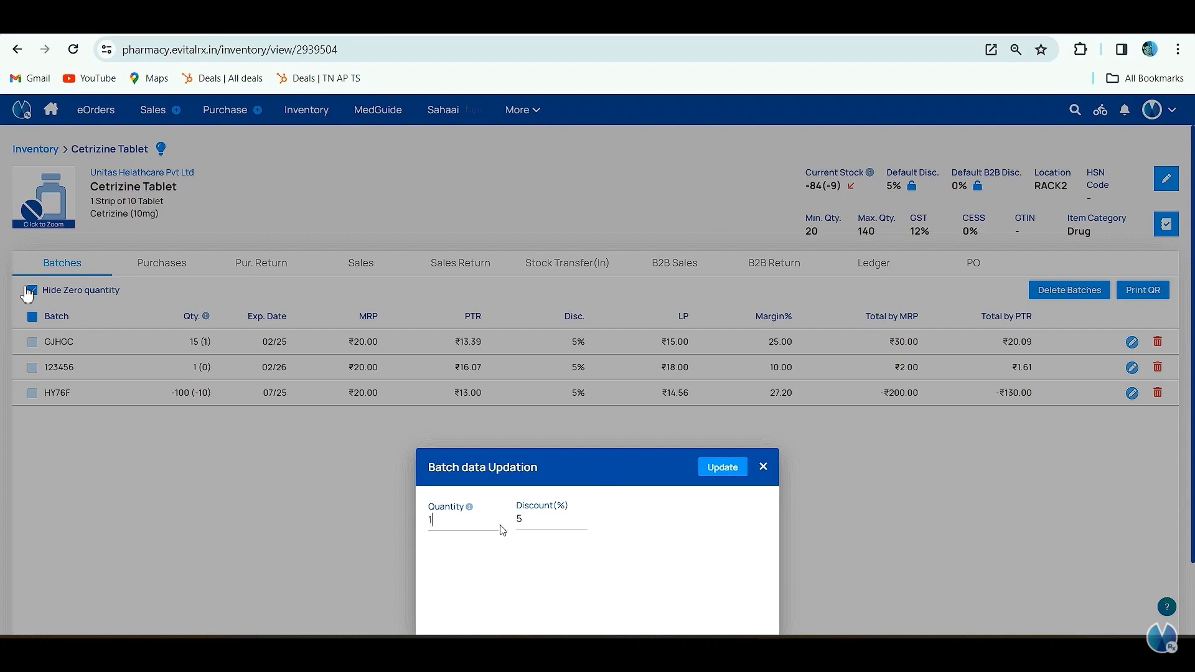
double_click(542, 525)
key(BackSpace)
text(05)
double_click(441, 523)
text(0)
double_click(546, 523)
key(BackSpace)
text(00)
click(724, 467)
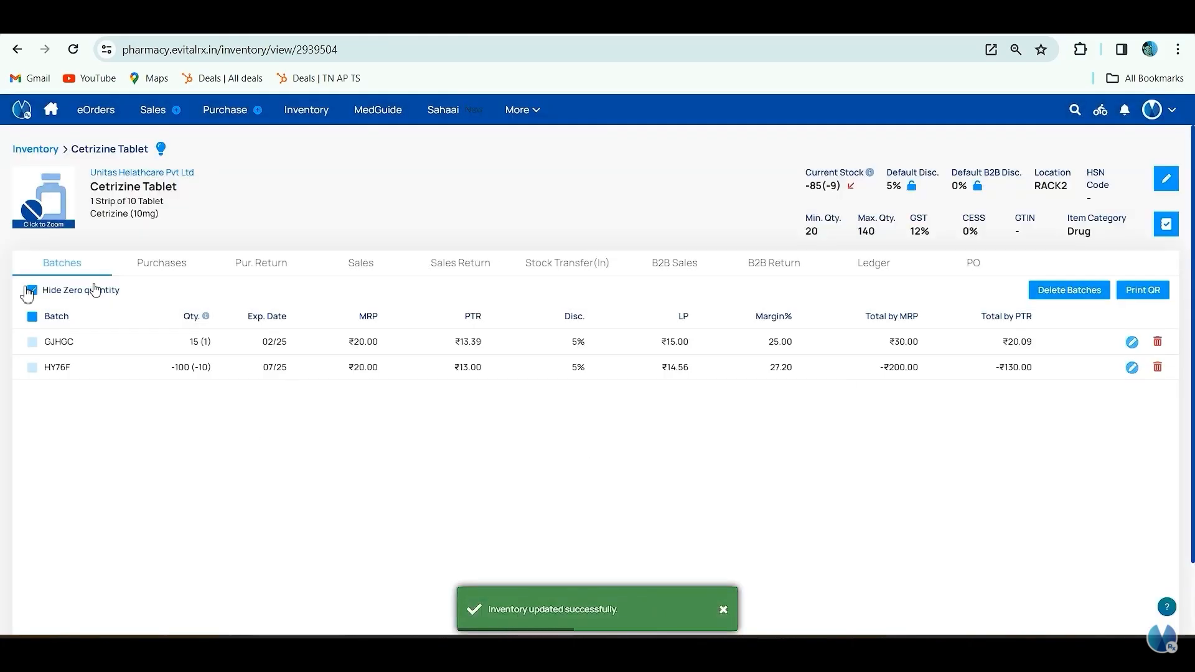
Step: Show the zero-quantity batches of Cetrizine Tablet and permanently delete batch 123456
click(31, 291)
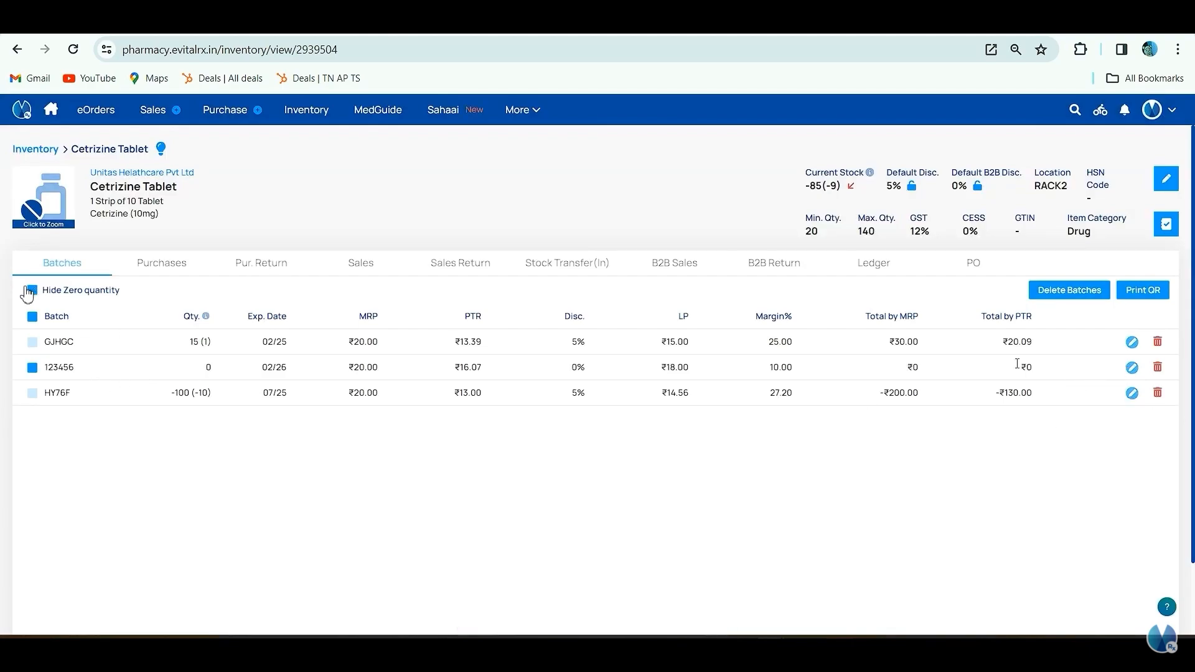
click(1158, 369)
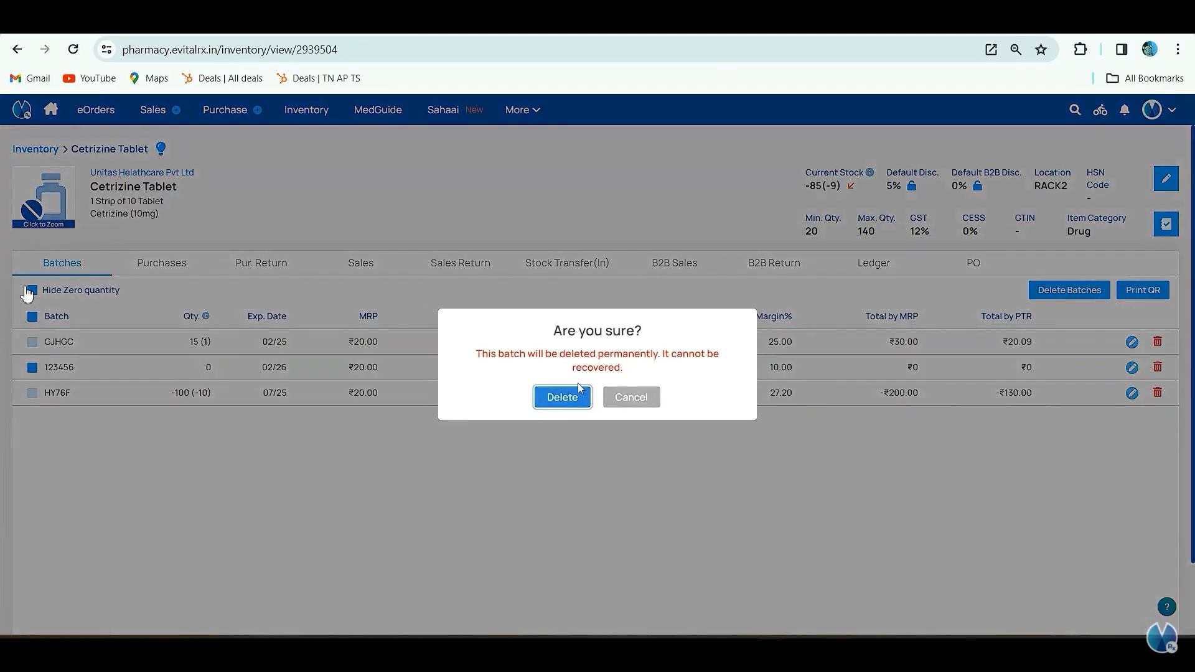
click(555, 396)
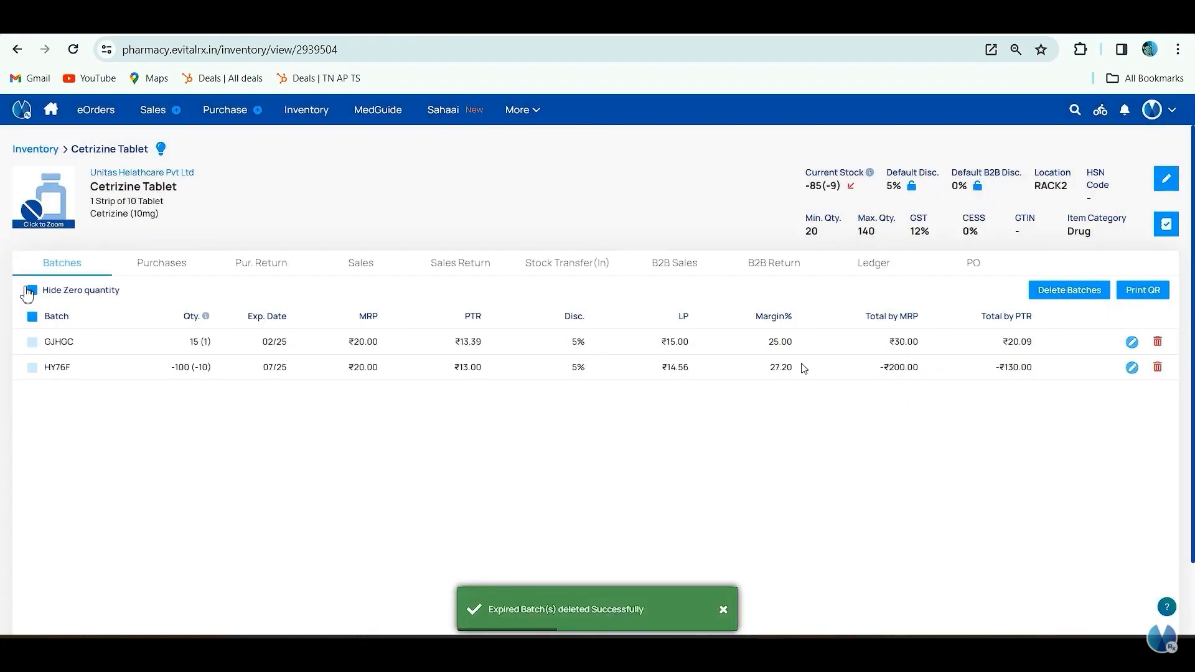
Step: Review Cetrizine Tablet's purchases, purchase returns, sales, sales returns, ledger and purchase orders, then return to the inventory list
click(175, 276)
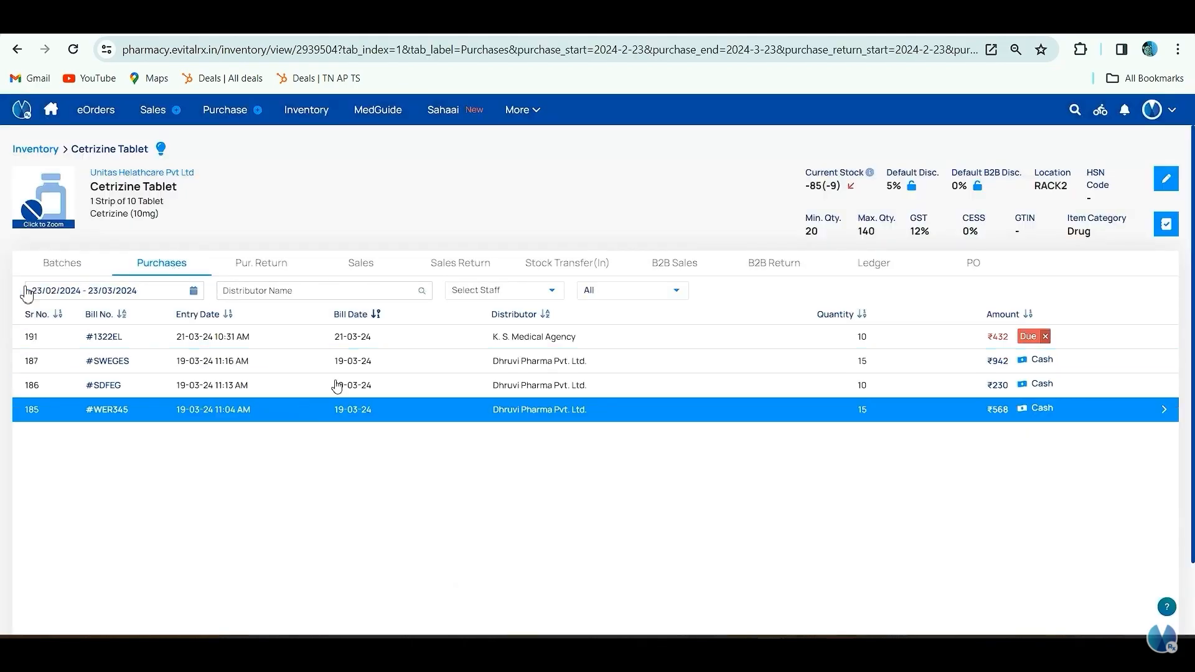
click(262, 264)
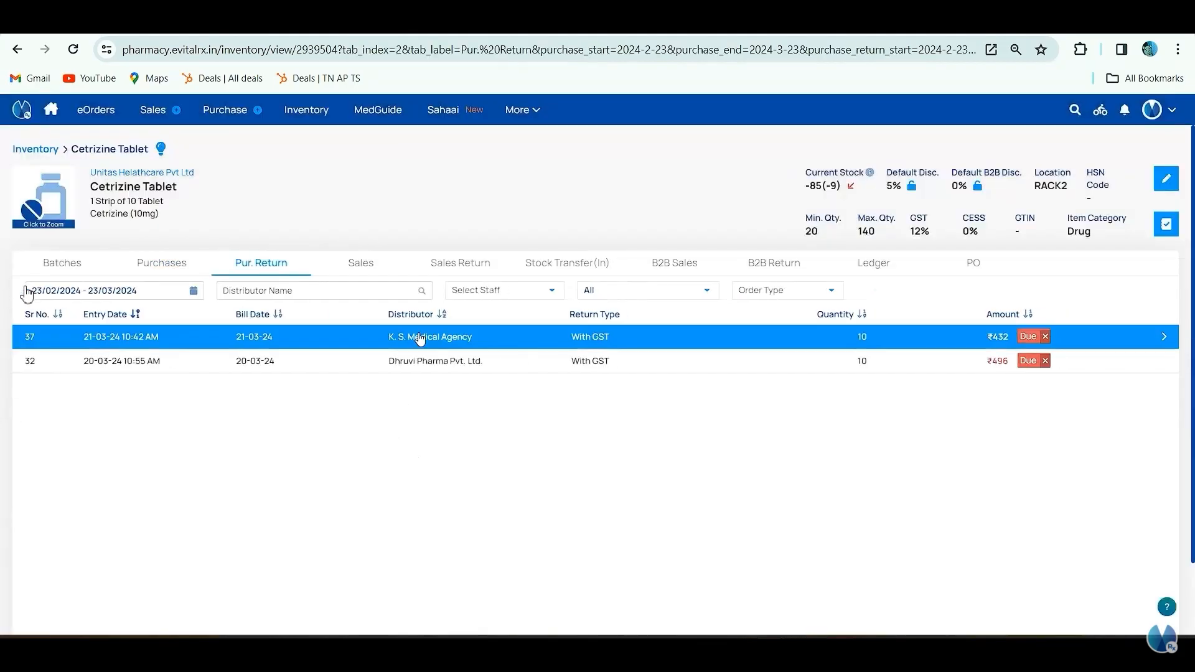
click(361, 264)
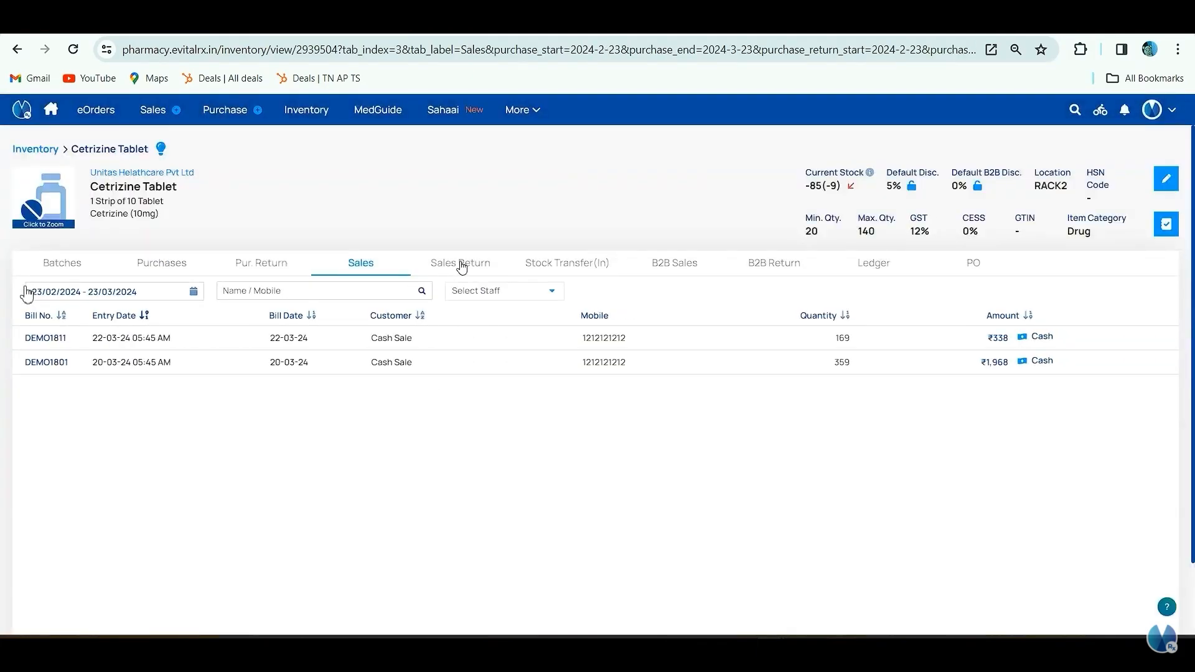
click(460, 264)
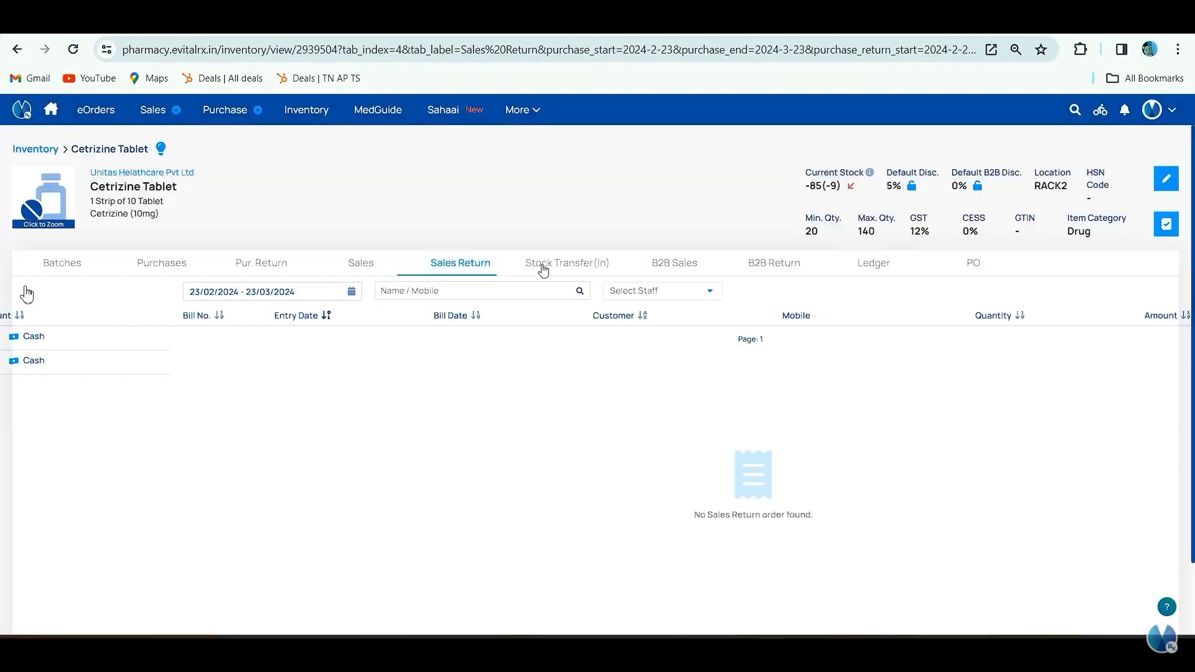
click(867, 269)
click(974, 266)
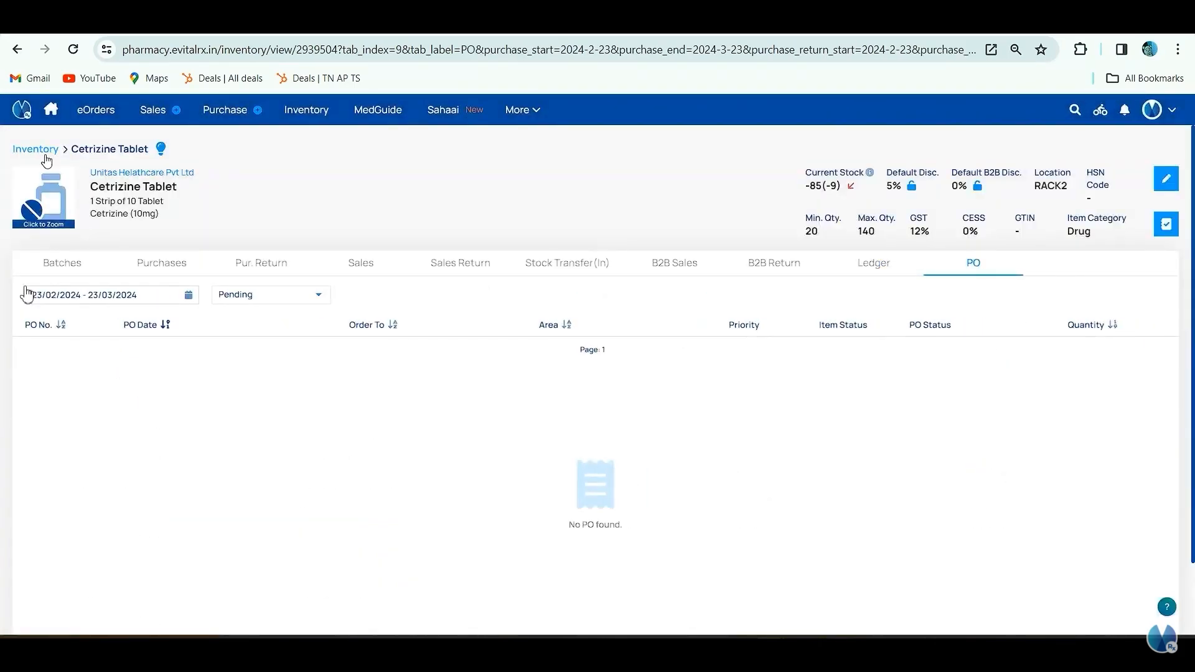
click(43, 152)
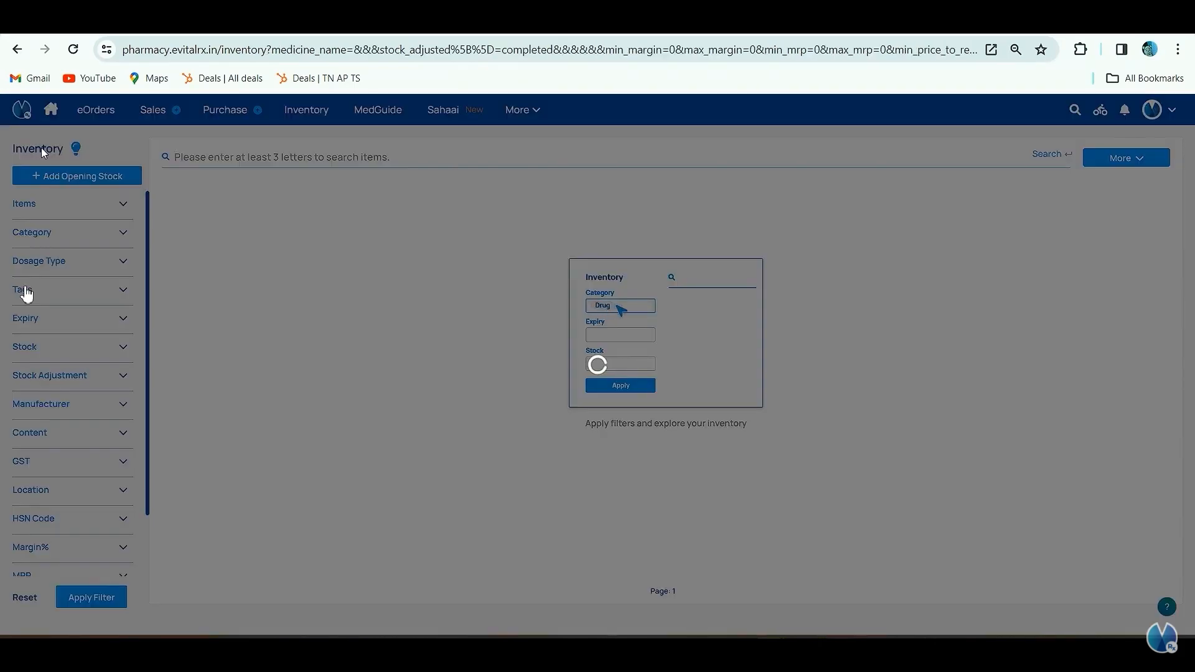